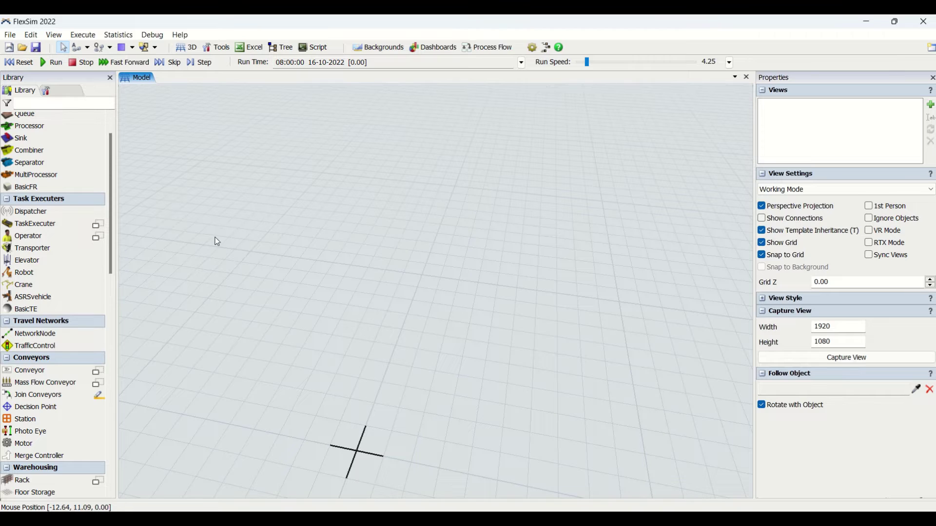
- Place a robot in the empty 3D model, behind the origin marker
{"action": "left_click", "coordinate": [60, 274]}
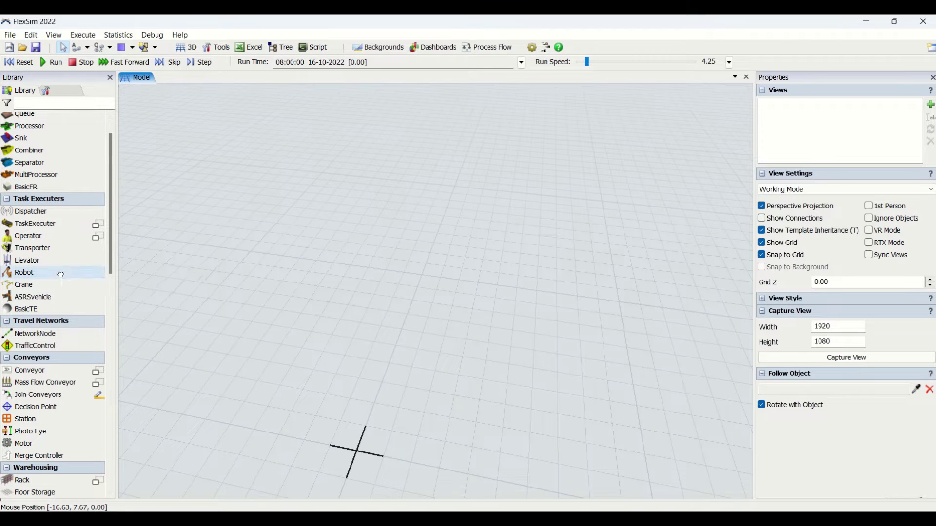
{"action": "left_click", "coordinate": [373, 281]}
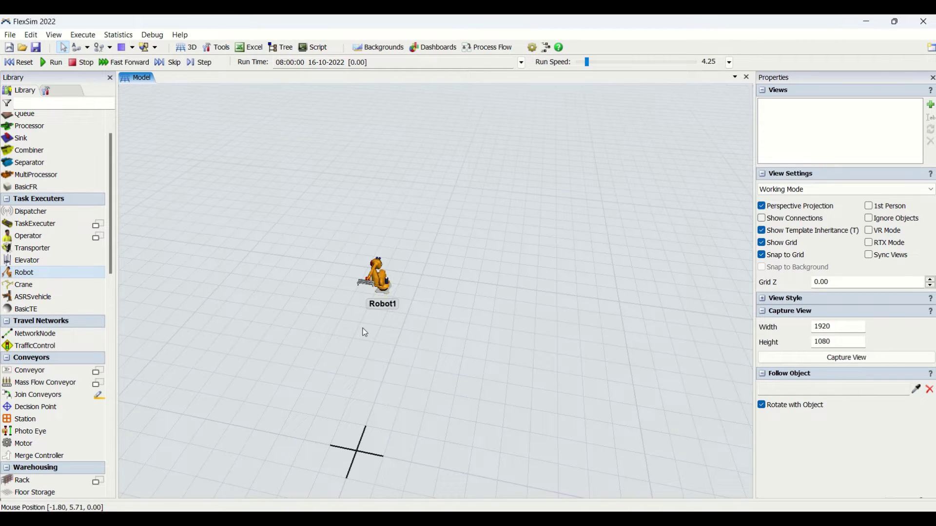
{"action": "right_click_drag", "start_coordinate": [455, 350], "coordinate": [468, 345]}
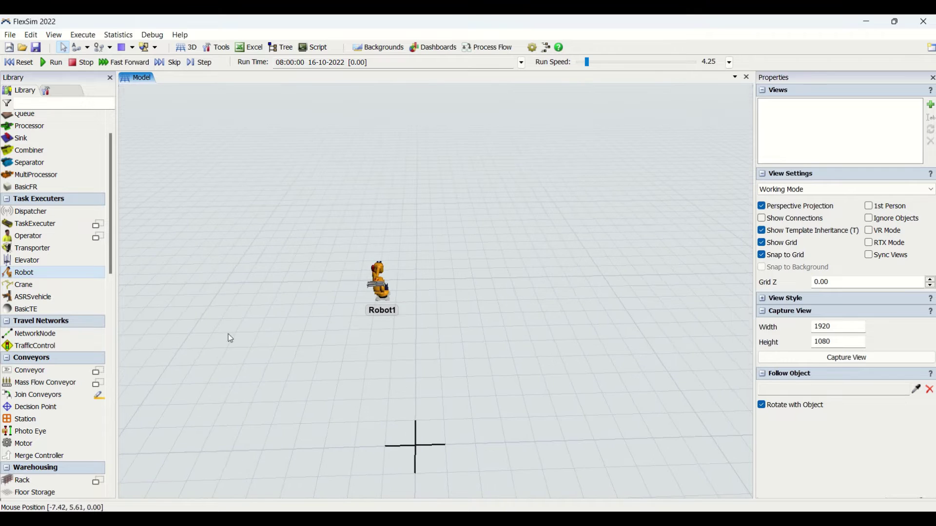
- Place a source at about X -8.5, Y 8.5 and a queue at about X -5, Y 8, between the source and Robot1
{"action": "scroll", "coordinate": [49, 210], "scroll_direction": "up", "scroll_amount": 1}
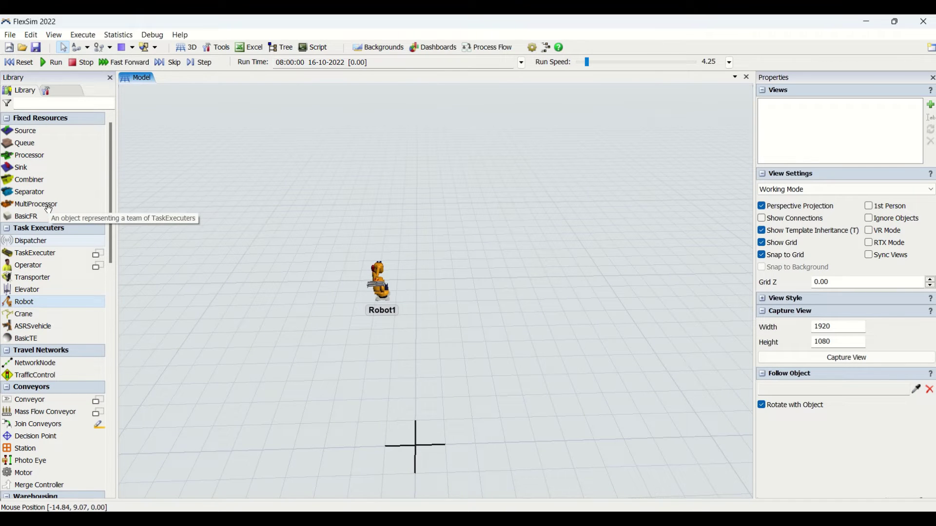
{"action": "left_click", "coordinate": [27, 131]}
{"action": "left_click", "coordinate": [247, 294]}
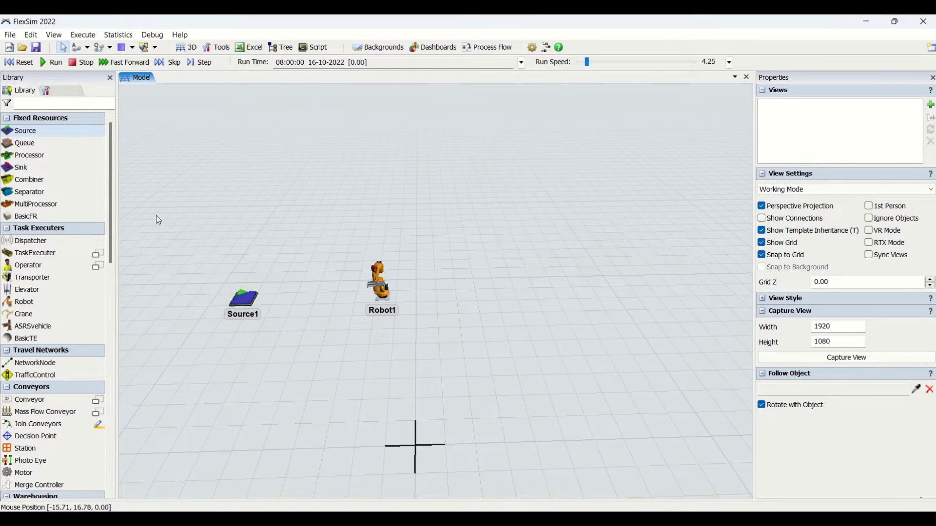
{"action": "left_click", "coordinate": [38, 144]}
{"action": "left_click", "coordinate": [302, 289]}
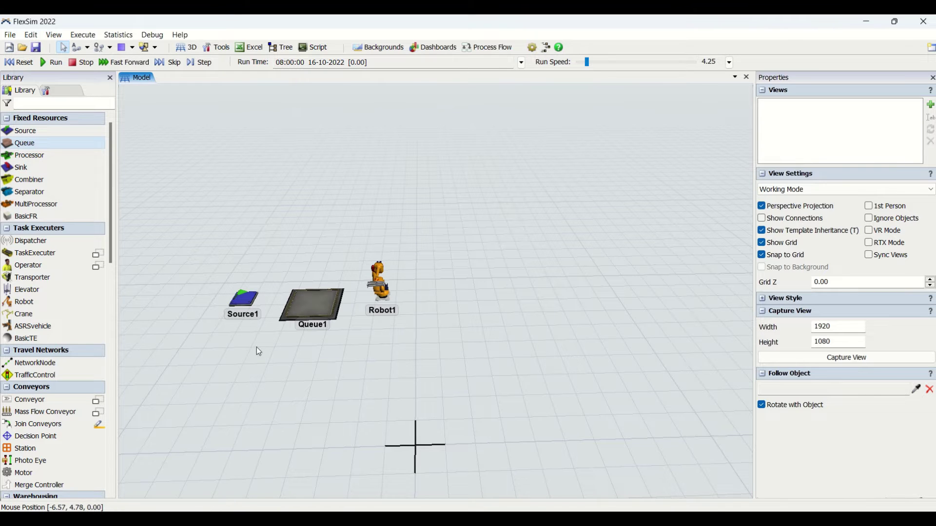
- Connect the output of Source1 to Queue1 and turn on the display of connections in the model view
{"action": "left_click", "coordinate": [247, 298]}
{"action": "left_click", "coordinate": [285, 317]}
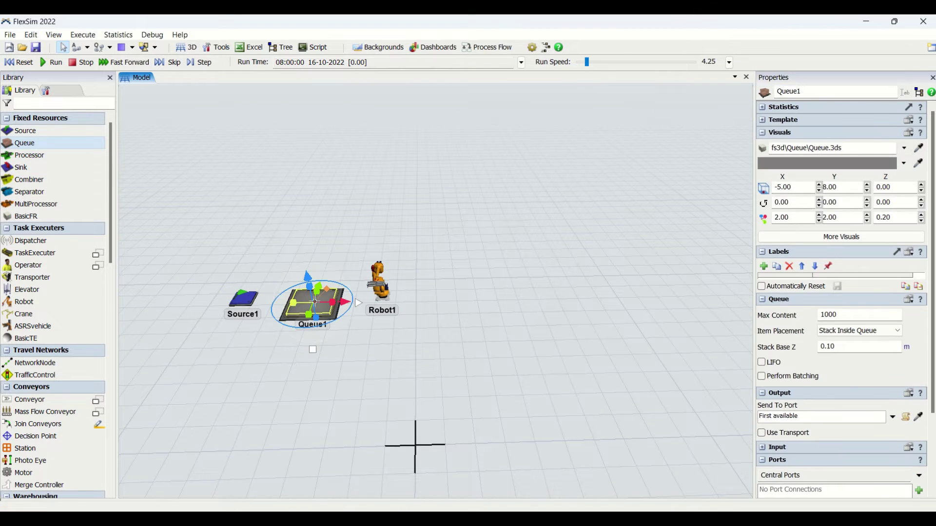
{"action": "left_click", "coordinate": [271, 322]}
{"action": "left_click", "coordinate": [244, 299]}
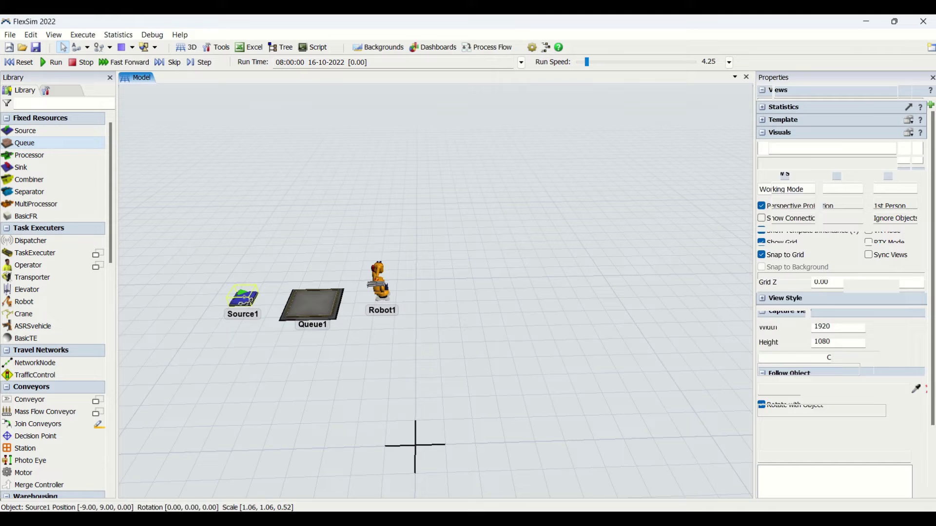
{"action": "left_click", "coordinate": [312, 304]}
{"action": "left_click", "coordinate": [405, 348]}
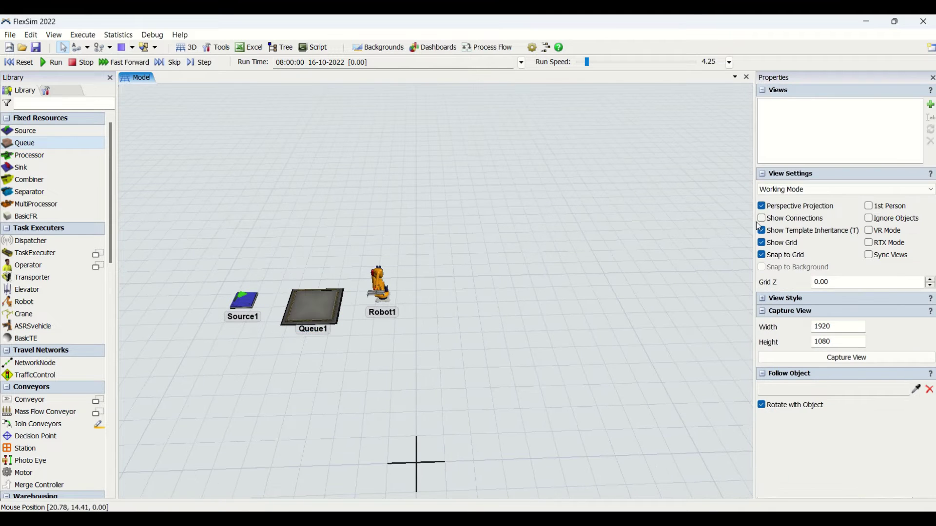
{"action": "left_click", "coordinate": [251, 302]}
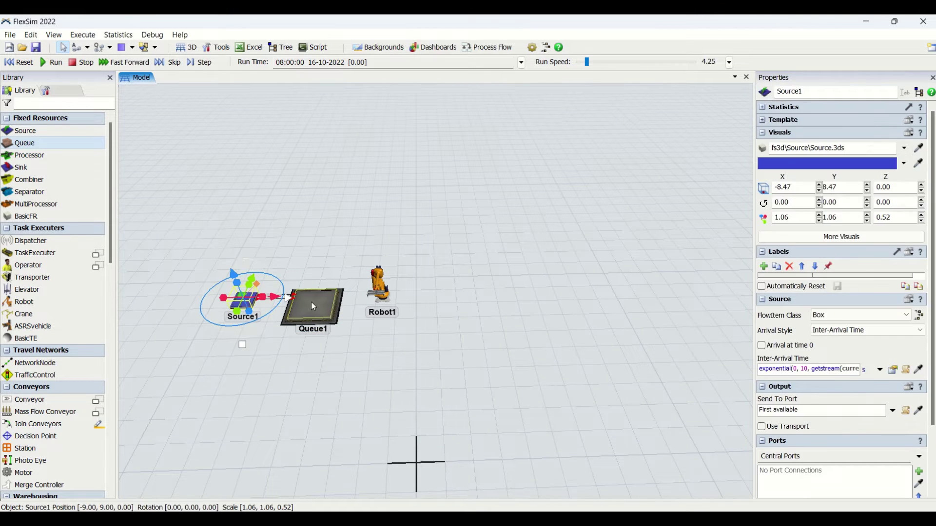
{"action": "left_click", "coordinate": [239, 314]}
{"action": "left_click", "coordinate": [312, 304]}
{"action": "left_click", "coordinate": [411, 356]}
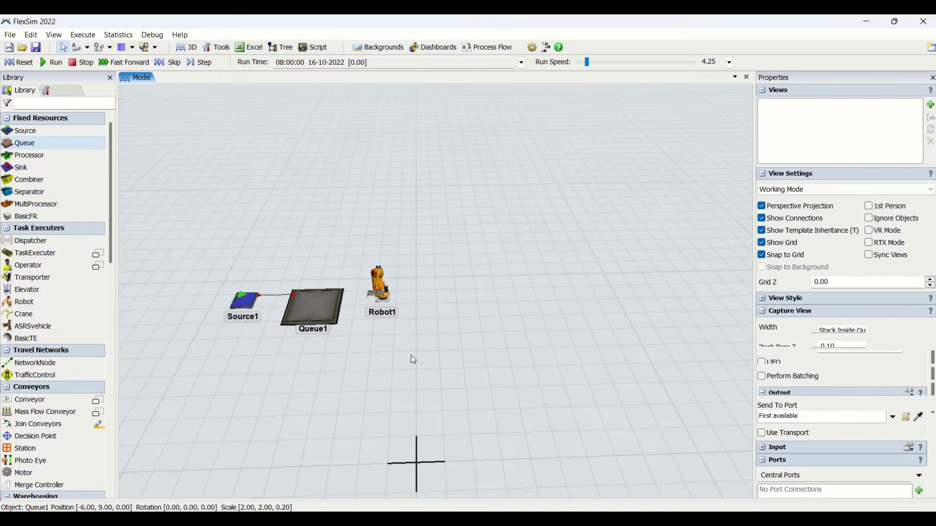
- Move Robot1 forward out of the flow line and add a processor at about X 1, Y 7.5, connected from Queue1
{"action": "left_click_drag", "start_coordinate": [380, 287], "coordinate": [438, 384]}
{"action": "left_click", "coordinate": [312, 305]}
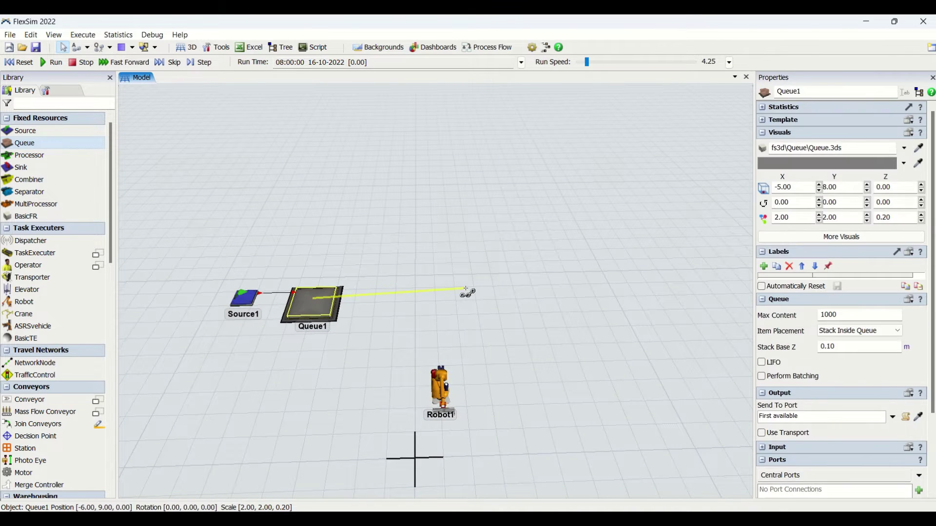
{"action": "left_click", "coordinate": [434, 299]}
{"action": "double_click", "coordinate": [434, 299]}
{"action": "left_click", "coordinate": [495, 327]}
- Add a second queue well beyond Processor1, connected from the processor's output
{"action": "left_click_drag", "start_coordinate": [475, 306], "coordinate": [612, 301]}
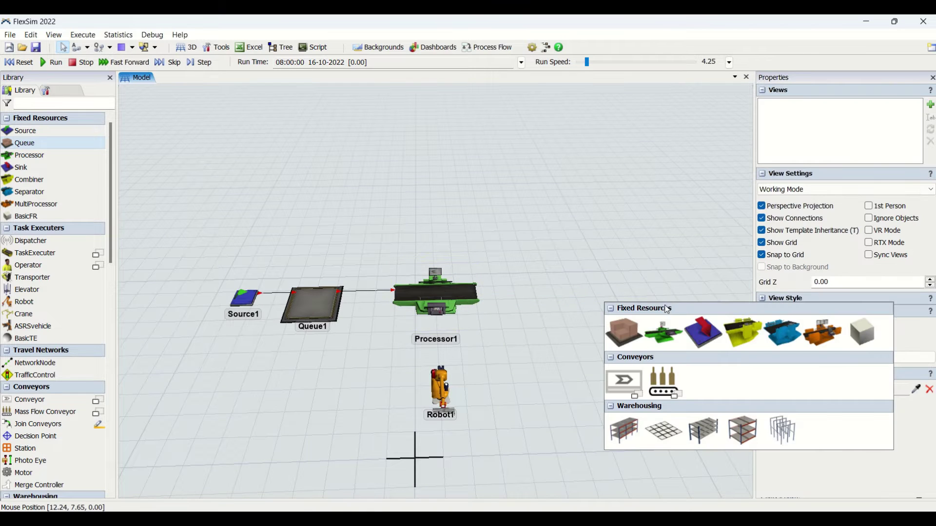
{"action": "left_click", "coordinate": [616, 332]}
{"action": "left_click", "coordinate": [626, 324]}
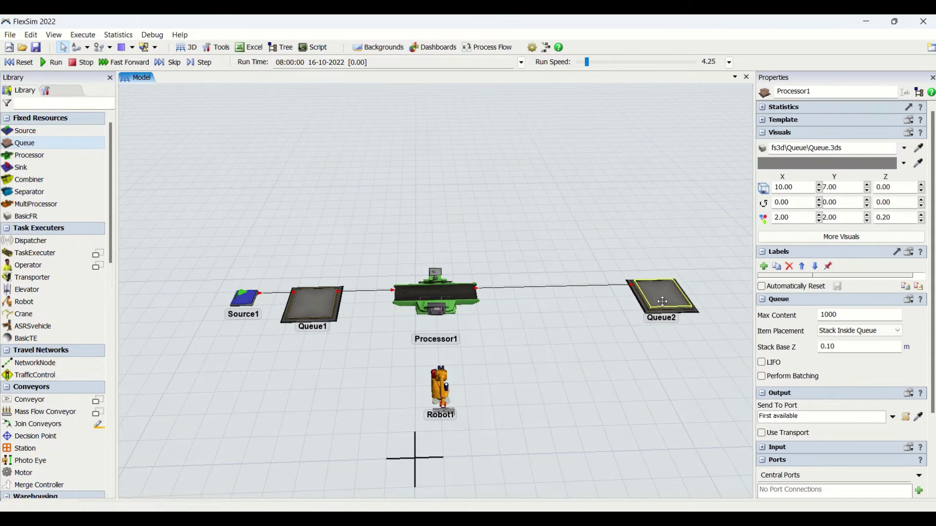
- Add a sink beyond Queue2, connected from the queue's output
{"action": "left_click_drag", "start_coordinate": [666, 363], "coordinate": [533, 377]}
{"action": "left_click", "coordinate": [551, 305]}
{"action": "left_click_drag", "start_coordinate": [550, 305], "coordinate": [682, 306]}
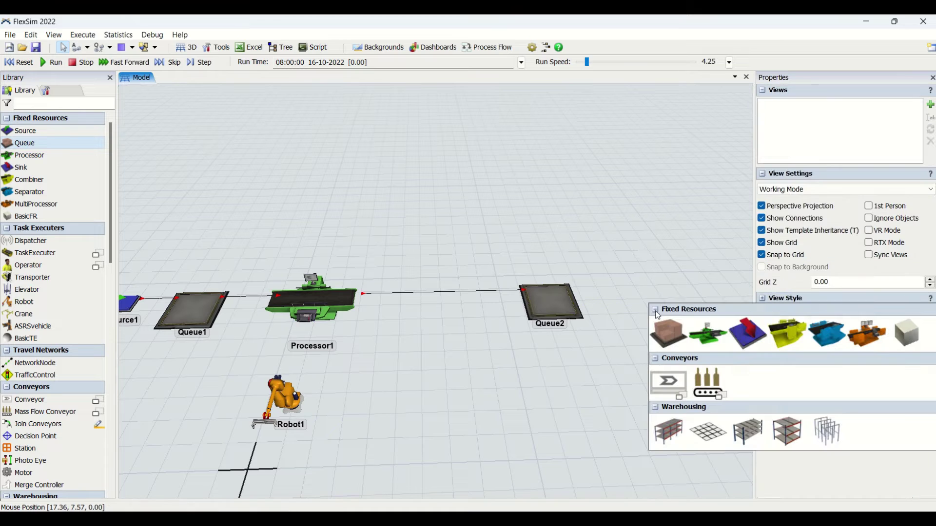
{"action": "left_click", "coordinate": [756, 341]}
{"action": "left_click_drag", "start_coordinate": [413, 376], "coordinate": [484, 349]}
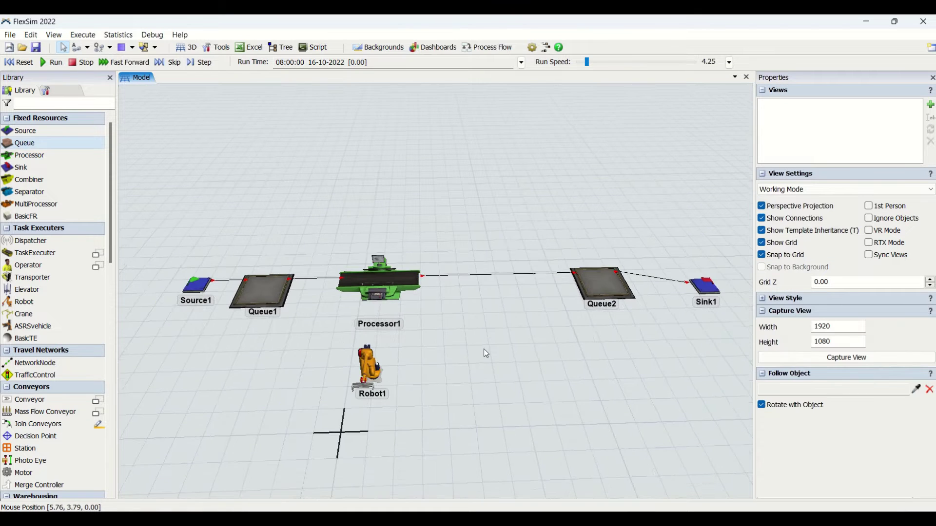
- Move Robot1 into the gap between Queue1 and Processor1
{"action": "scroll", "coordinate": [483, 351], "scroll_direction": "down", "scroll_amount": 2}
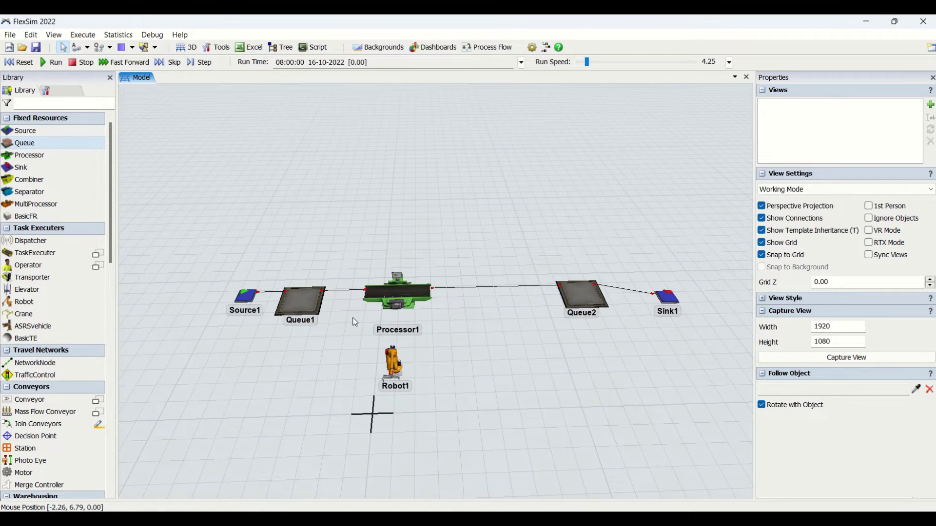
{"action": "left_click_drag", "start_coordinate": [373, 366], "coordinate": [340, 355]}
{"action": "left_click", "coordinate": [340, 356]}
- Link Queue1 and Robot1 through their center ports and enable Use Transport on Queue1
{"action": "scroll", "coordinate": [387, 338], "scroll_direction": "up", "scroll_amount": 3}
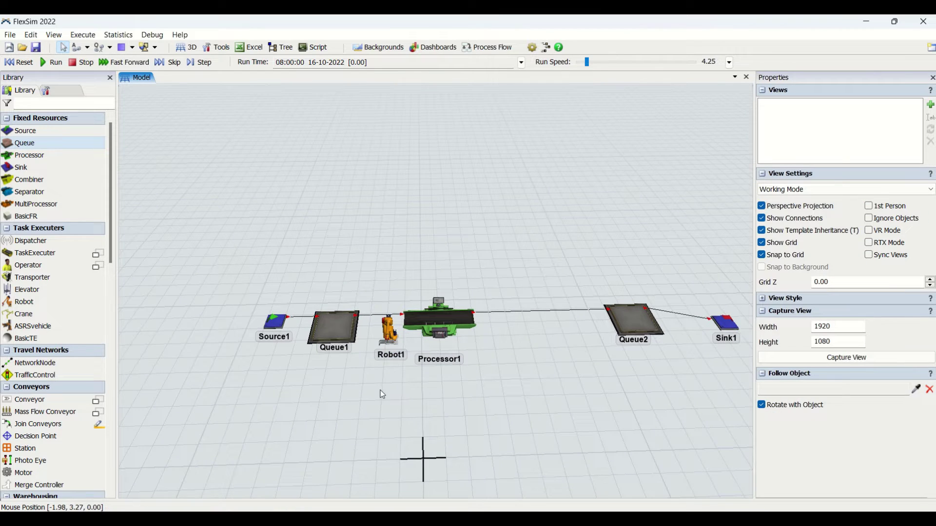
{"action": "left_click", "coordinate": [390, 336]}
{"action": "left_click", "coordinate": [340, 323]}
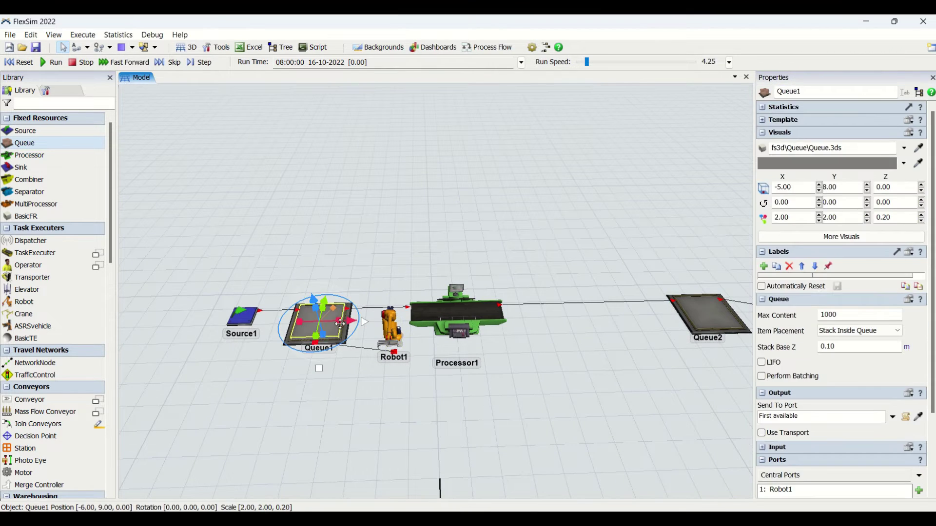
{"action": "left_click", "coordinate": [335, 393]}
{"action": "left_click", "coordinate": [336, 314]}
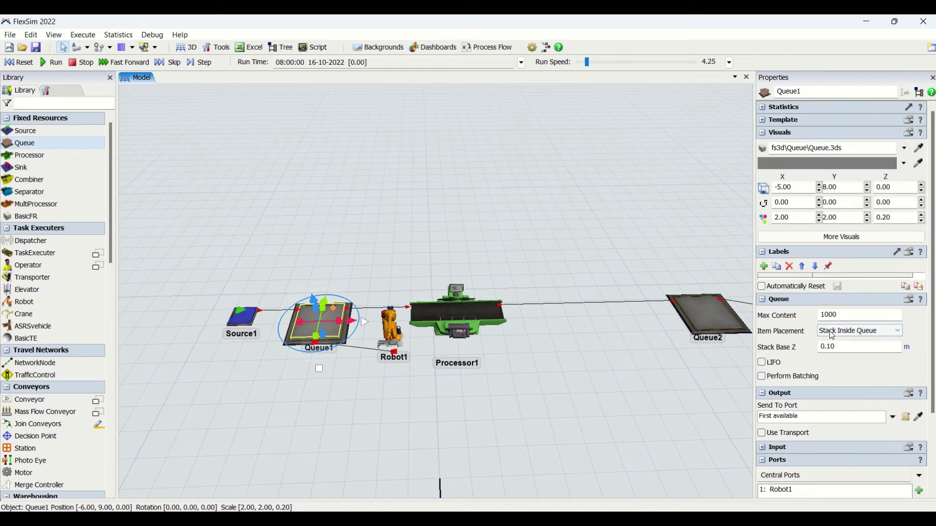
{"action": "left_click", "coordinate": [762, 433]}
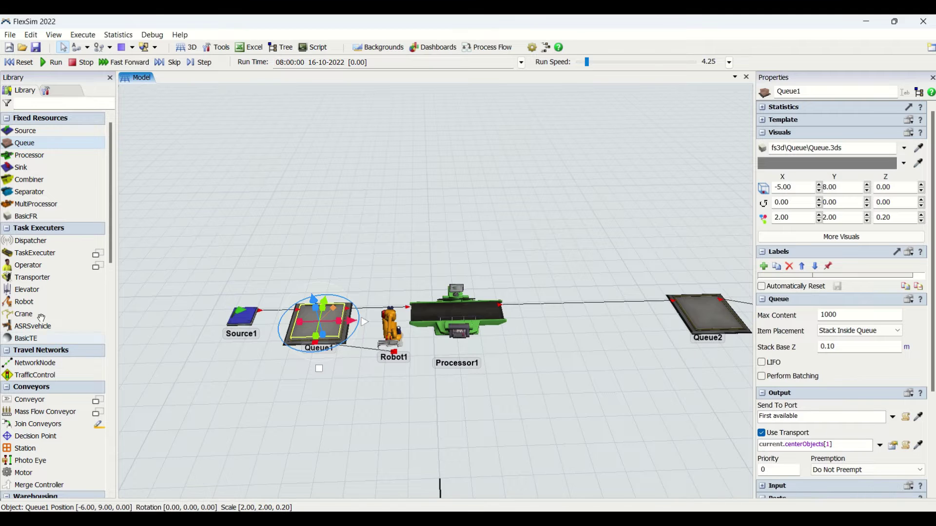
- Add a second robot between Processor1 and Queue2 and link it to Processor1 through the center ports
{"action": "left_click_drag", "start_coordinate": [26, 301], "coordinate": [568, 341]}
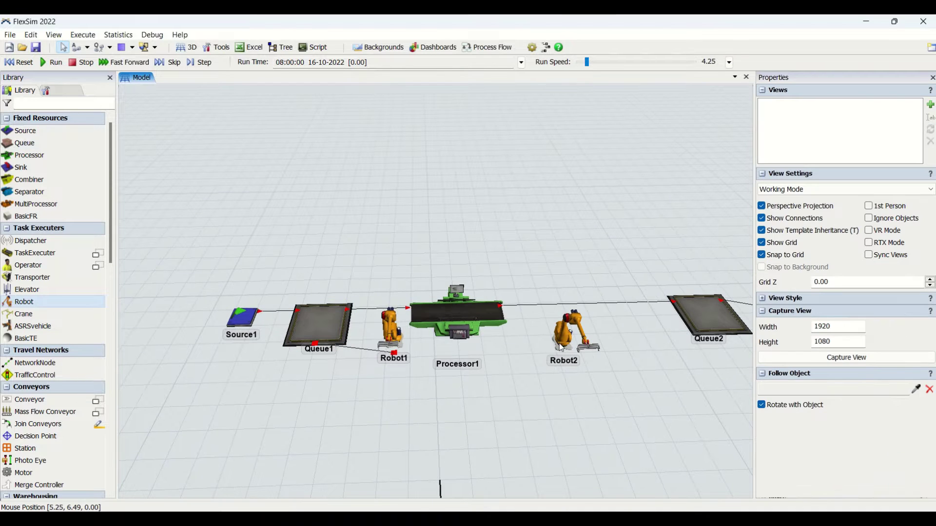
{"action": "left_click", "coordinate": [566, 337]}
{"action": "left_click_drag", "start_coordinate": [458, 322], "coordinate": [568, 337]}
{"action": "left_click", "coordinate": [538, 396]}
- Enable Use Operator(s) for Processor1's process time and Use Transport for its output
{"action": "left_click", "coordinate": [458, 319]}
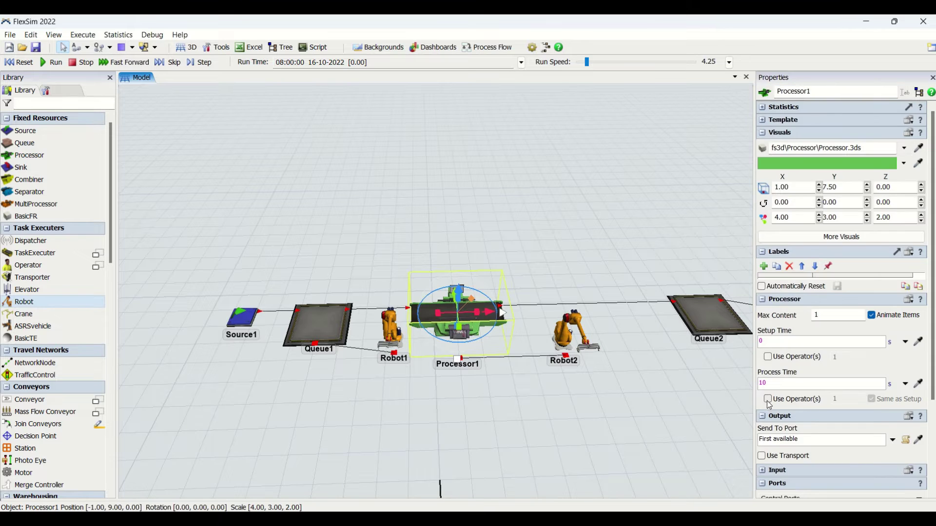
{"action": "left_click", "coordinate": [768, 399]}
{"action": "scroll", "coordinate": [769, 407], "scroll_direction": "down", "scroll_amount": 3}
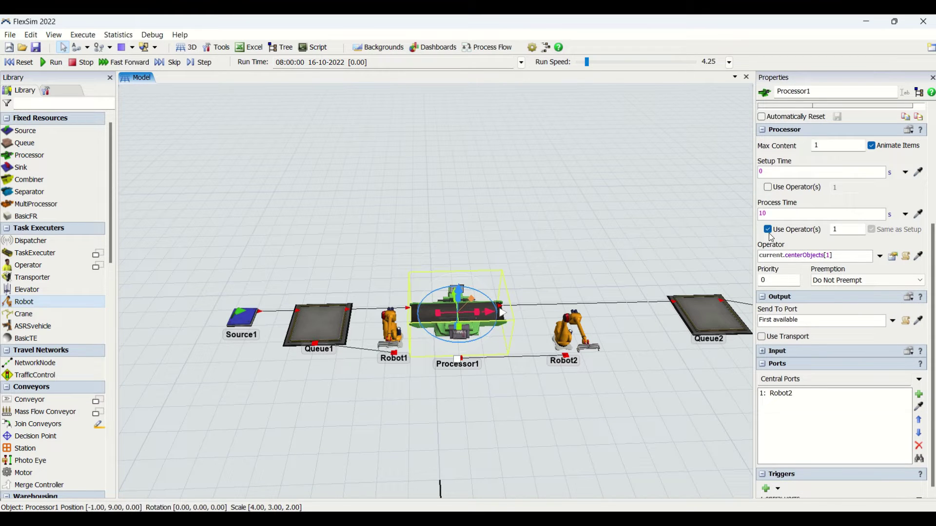
{"action": "left_click", "coordinate": [762, 337]}
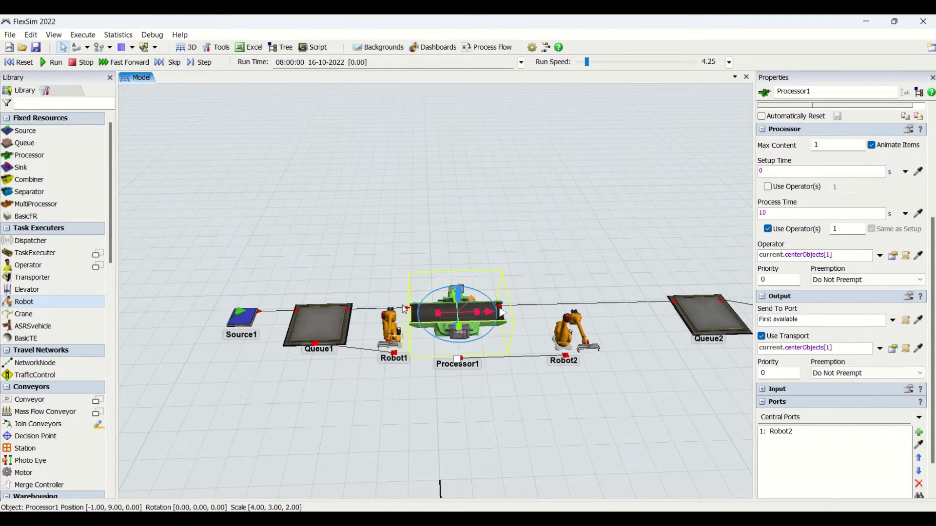
{"action": "left_click", "coordinate": [548, 388]}
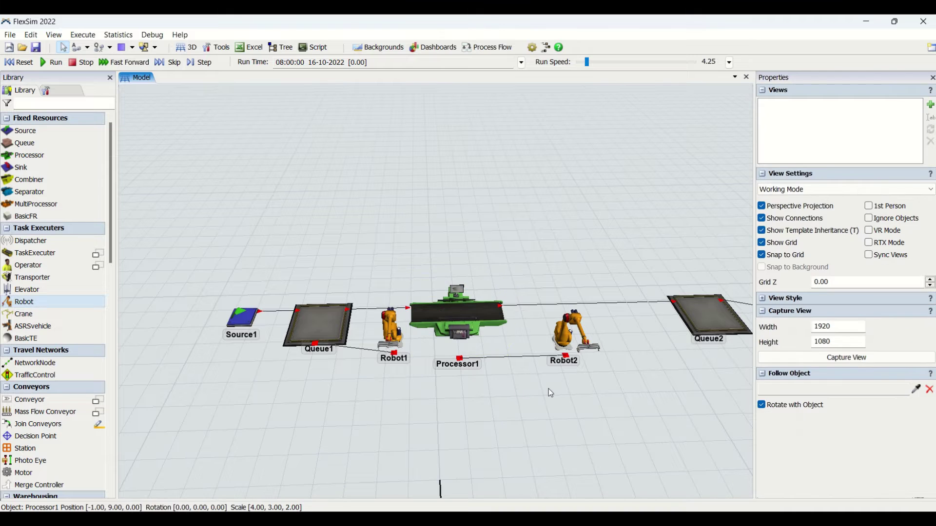
- Move Robot2 right beside the output end of Processor1
{"action": "left_click", "coordinate": [562, 337]}
{"action": "left_click_drag", "start_coordinate": [562, 336], "coordinate": [502, 340]}
{"action": "left_click_drag", "start_coordinate": [676, 435], "coordinate": [590, 431]}
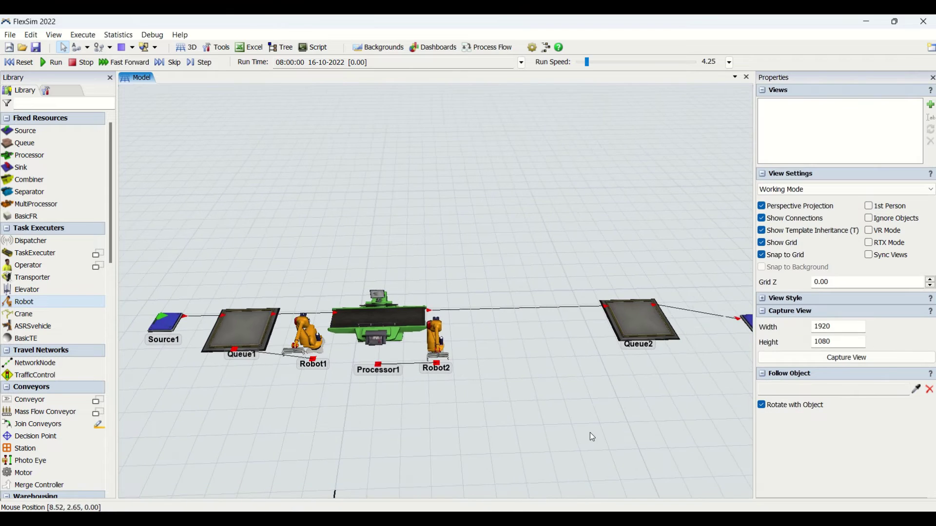
- Place one network node beside Queue2 and one beside Processor1's output end, joined by a two-way travel path
{"action": "scroll", "coordinate": [592, 429], "scroll_direction": "down", "scroll_amount": 1}
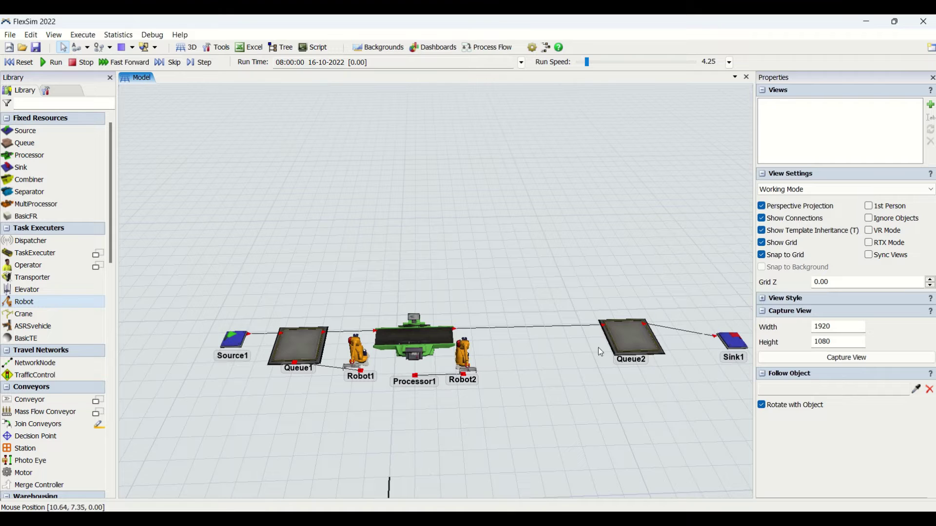
{"action": "left_click", "coordinate": [36, 363]}
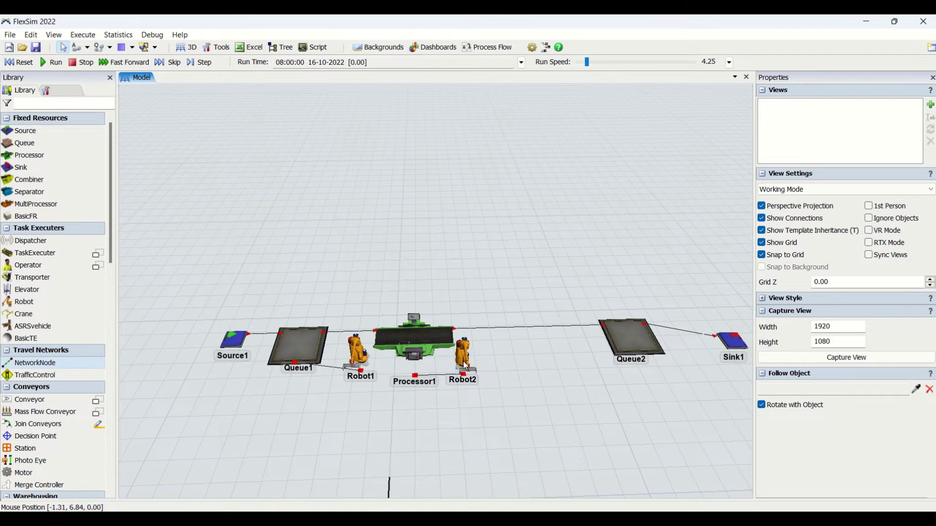
{"action": "left_click", "coordinate": [594, 356]}
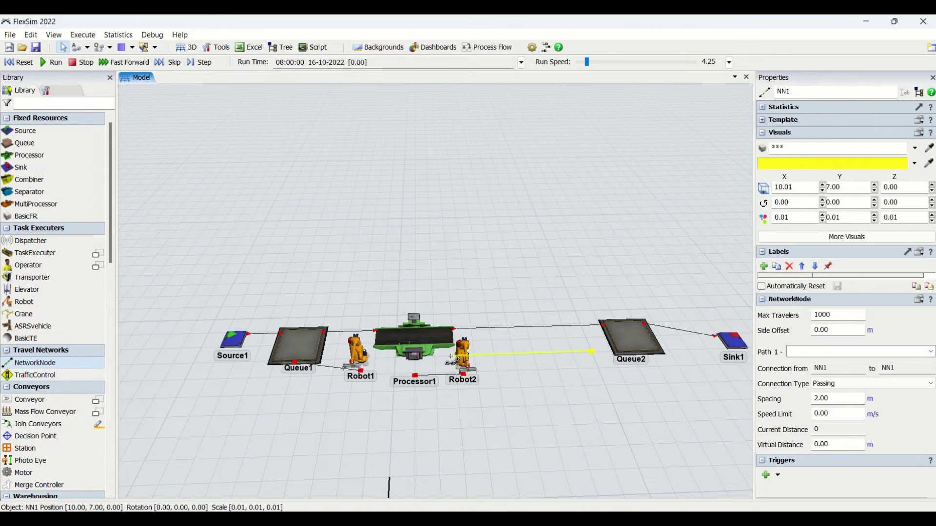
{"action": "left_click", "coordinate": [451, 360]}
- Move Robot2 forward off the network node and connect it to the node beside Processor1
{"action": "left_click_drag", "start_coordinate": [463, 369], "coordinate": [490, 395]}
{"action": "left_click", "coordinate": [489, 397]}
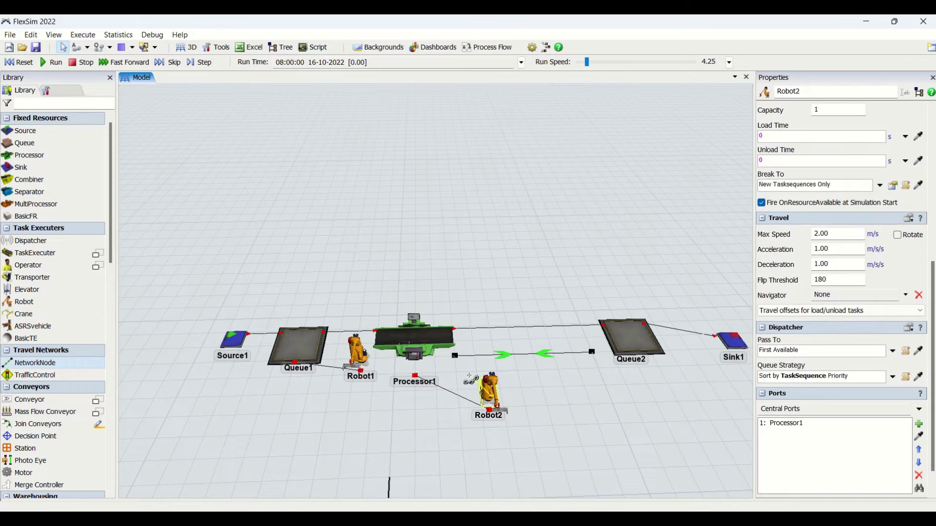
{"action": "left_click", "coordinate": [455, 356]}
- Connect Processor1 to its neighbouring network node and Queue2 to the node beside it
{"action": "left_click", "coordinate": [424, 345]}
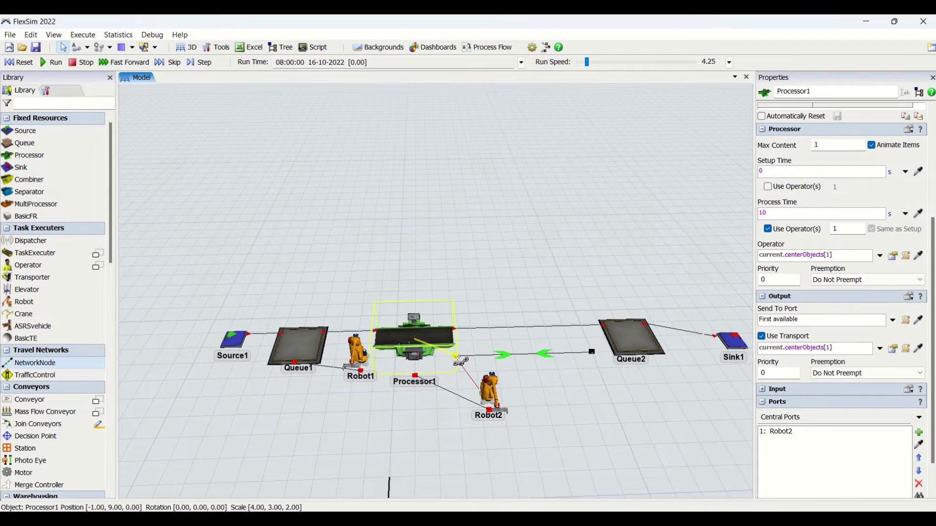
{"action": "left_click", "coordinate": [455, 356]}
{"action": "left_click", "coordinate": [603, 354]}
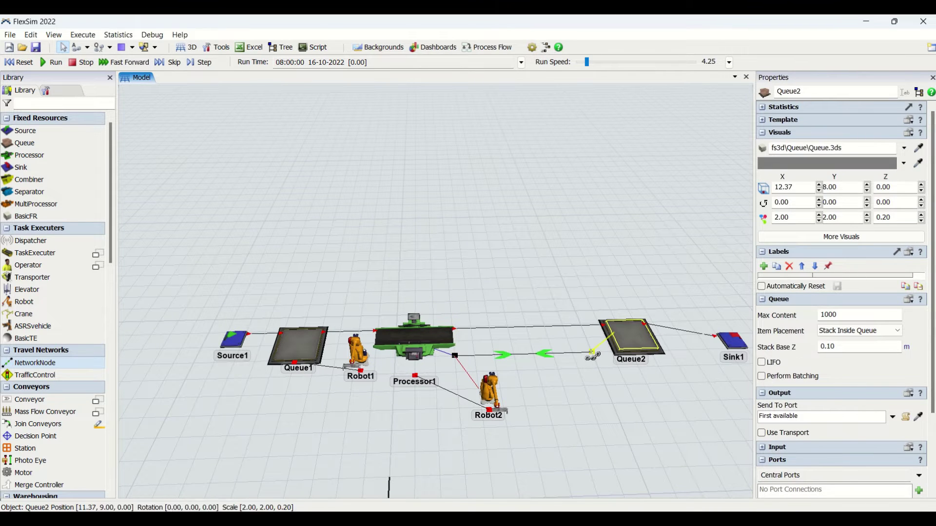
{"action": "left_click", "coordinate": [591, 353]}
{"action": "left_click", "coordinate": [562, 425]}
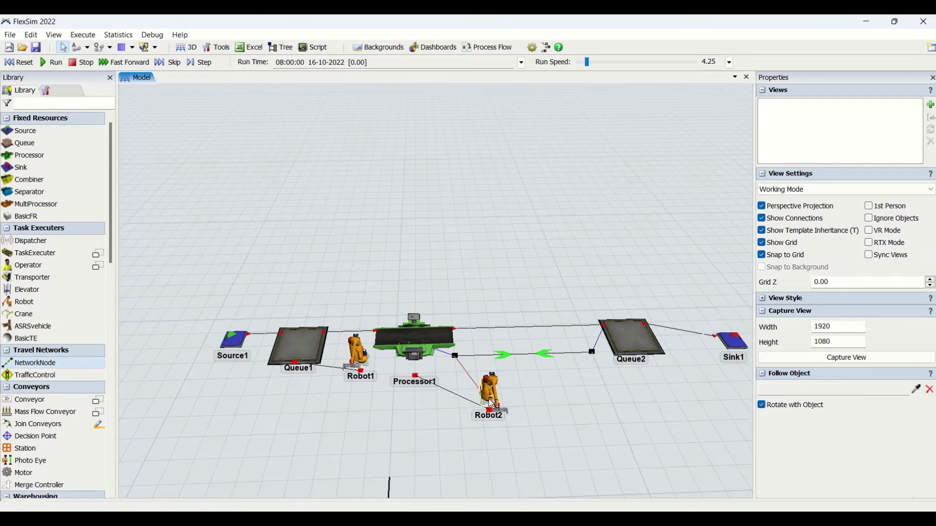
- Move Robot2 back onto the network node beside Processor1
{"action": "left_click_drag", "start_coordinate": [491, 404], "coordinate": [453, 349]}
{"action": "left_click", "coordinate": [565, 405]}
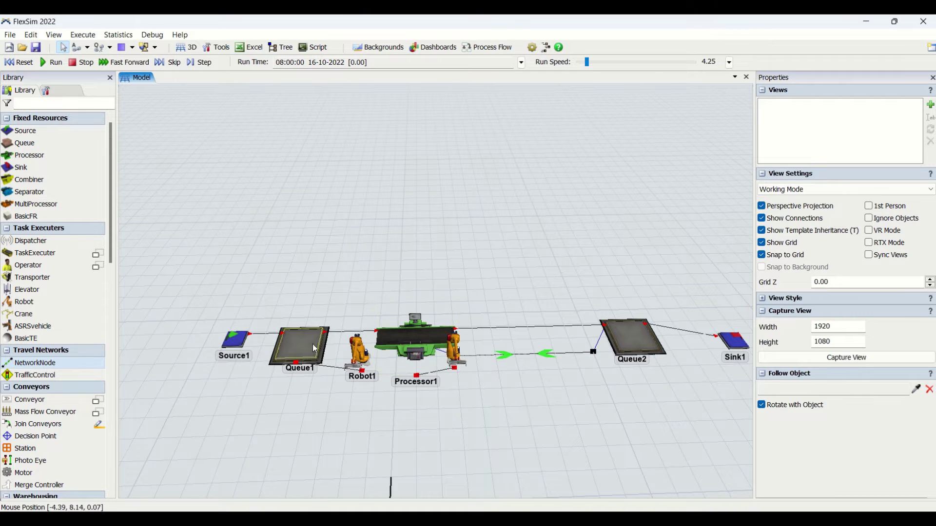
- Reset the model and set Source1 to create an arrival at time 0 with an inter-arrival time of 1 s
{"action": "left_click", "coordinate": [16, 65]}
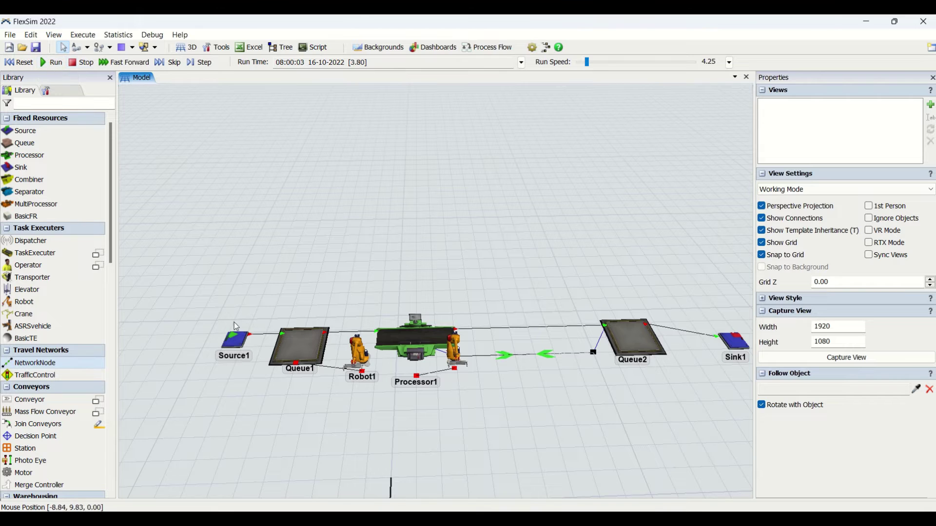
{"action": "left_click", "coordinate": [231, 348]}
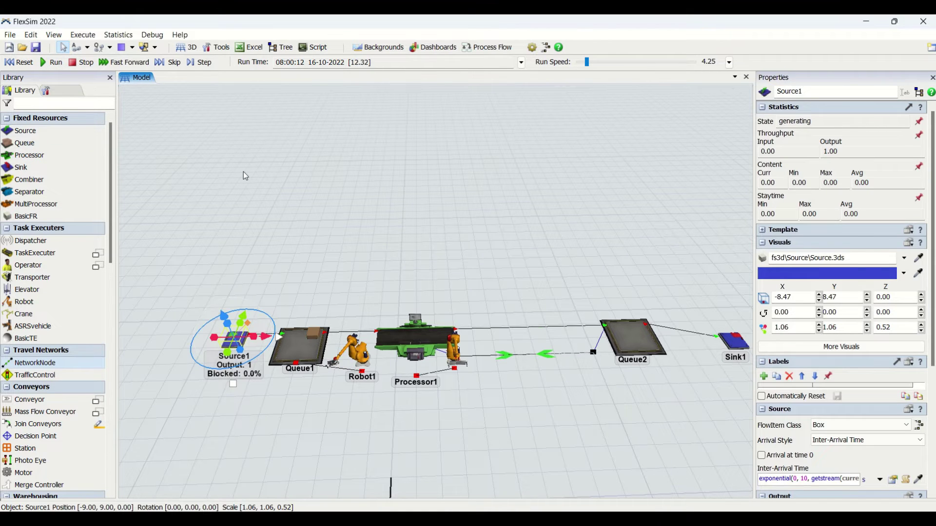
{"action": "left_click", "coordinate": [19, 62]}
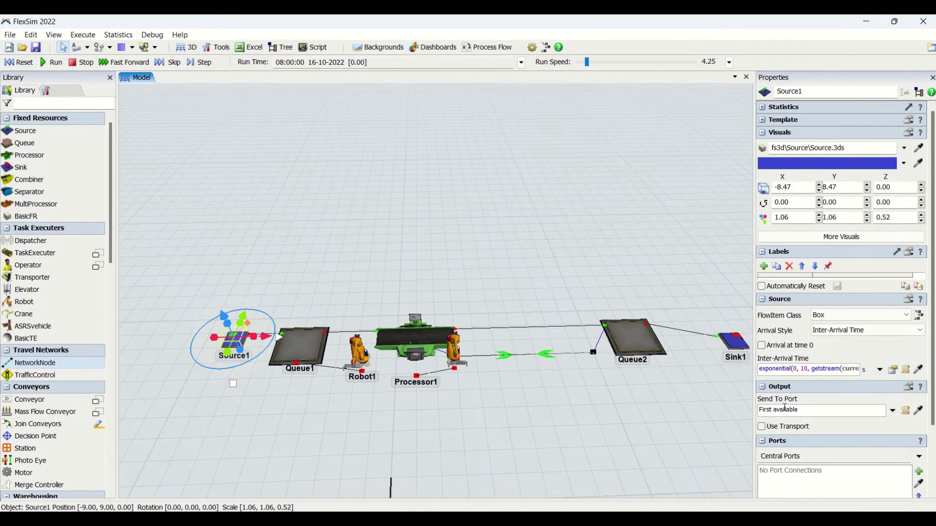
{"action": "left_click", "coordinate": [774, 370]}
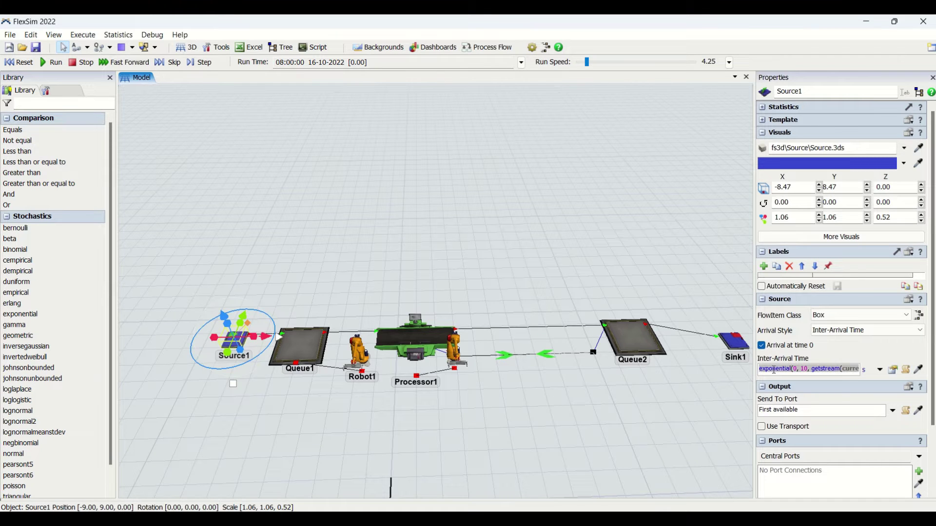
{"action": "type", "text": "1"}
{"action": "left_click", "coordinate": [402, 268]}
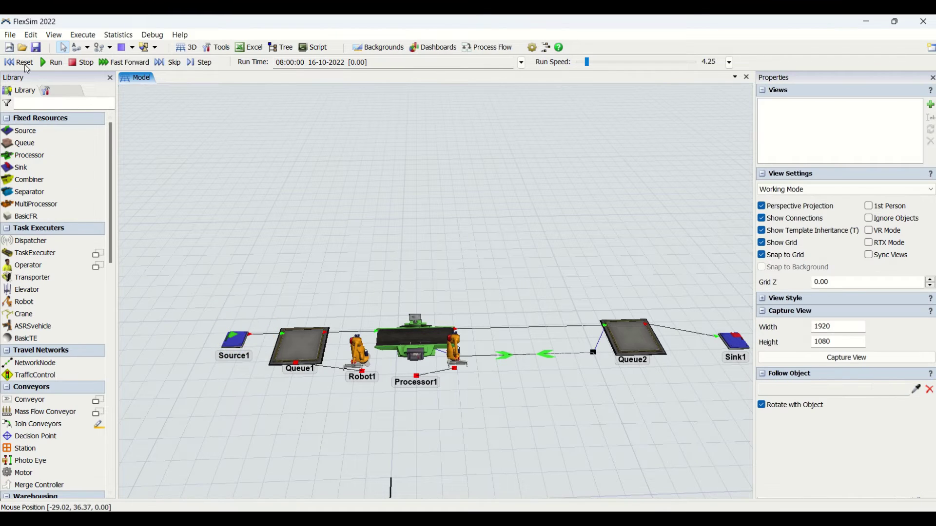
- Run the model from the start and hide the port connections in the 3D view
{"action": "left_click", "coordinate": [24, 62]}
{"action": "left_click", "coordinate": [52, 62]}
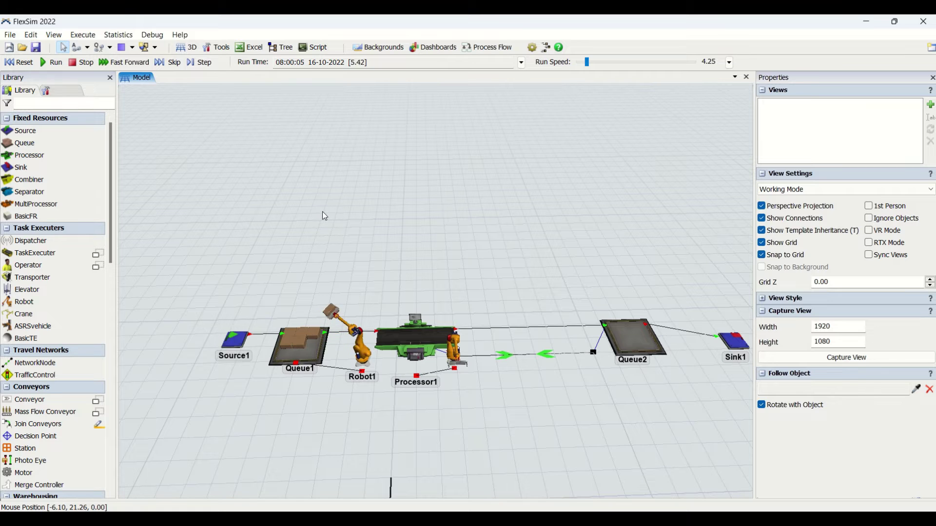
{"action": "mouse_move", "coordinate": [472, 460]}
{"action": "right_mouse_down"}
{"action": "mouse_move", "coordinate": [472, 432]}
{"action": "mouse_move", "coordinate": [472, 446]}
{"action": "right_mouse_up"}
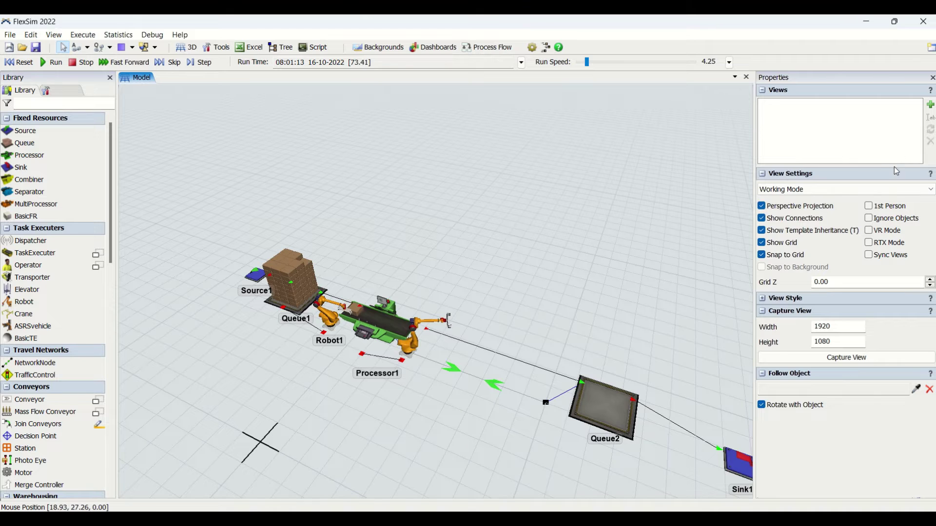
{"action": "left_click", "coordinate": [763, 220]}
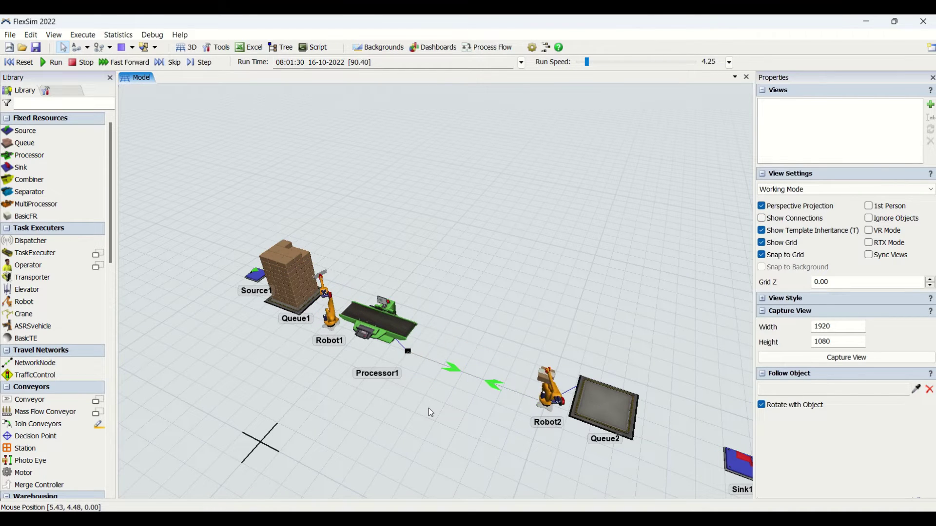
- Examine the running robots, Queue1's stack and Robot2's trips along the path from several angles, finishing by resetting the model
{"action": "scroll", "coordinate": [431, 416], "scroll_direction": "down", "scroll_amount": 2}
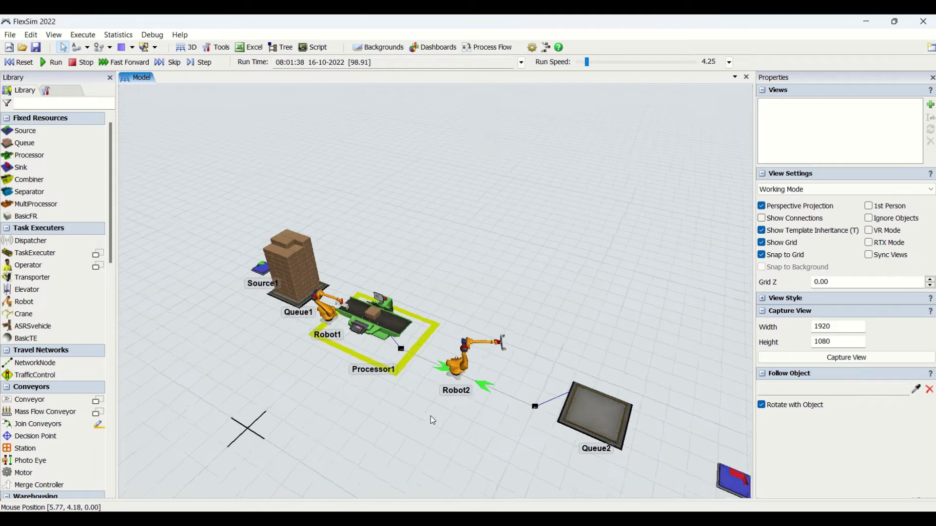
{"action": "scroll", "coordinate": [426, 410], "scroll_direction": "down", "scroll_amount": 1}
{"action": "scroll", "coordinate": [427, 412], "scroll_direction": "up", "scroll_amount": 1}
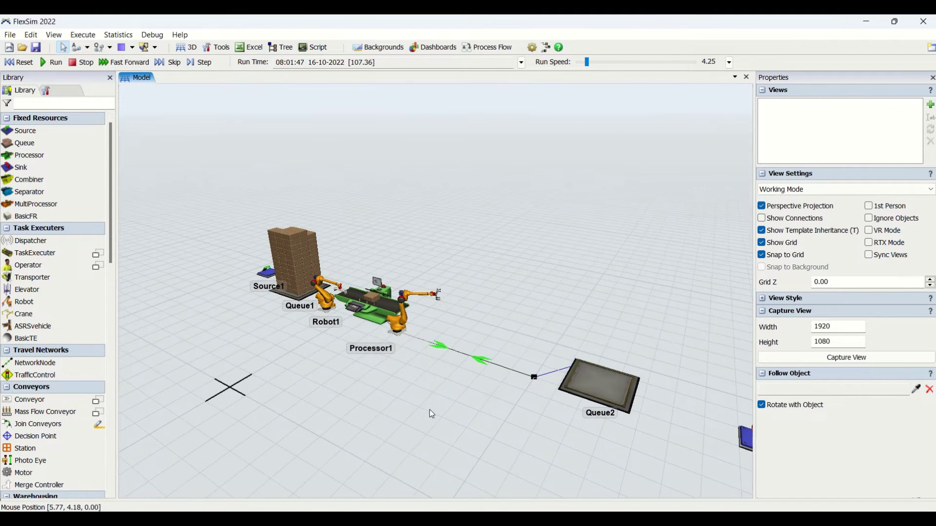
{"action": "scroll", "coordinate": [417, 381], "scroll_direction": "up", "scroll_amount": 2}
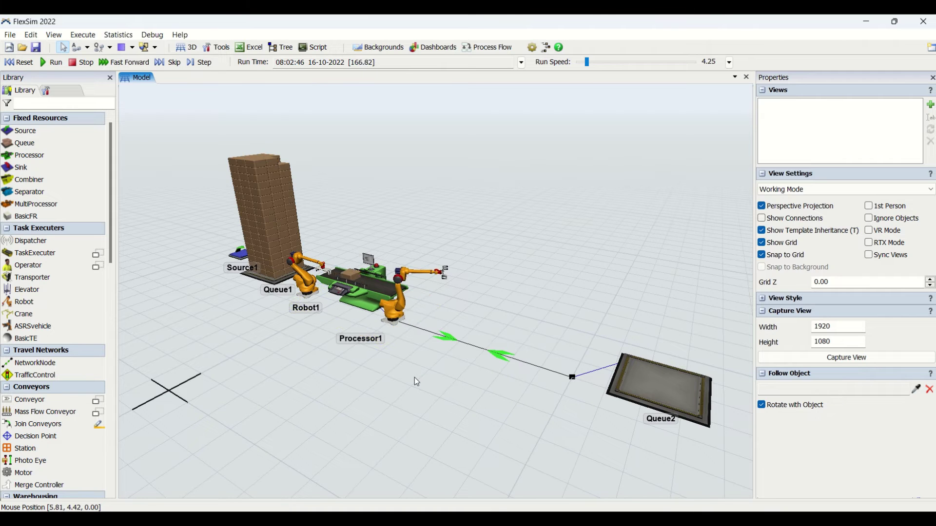
{"action": "right_click_drag", "start_coordinate": [314, 369], "coordinate": [356, 366]}
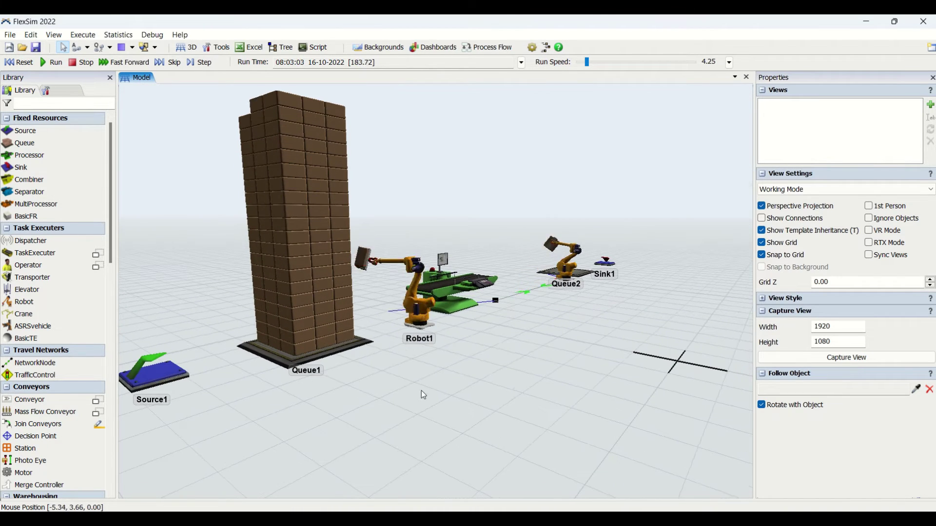
{"action": "left_click", "coordinate": [468, 323]}
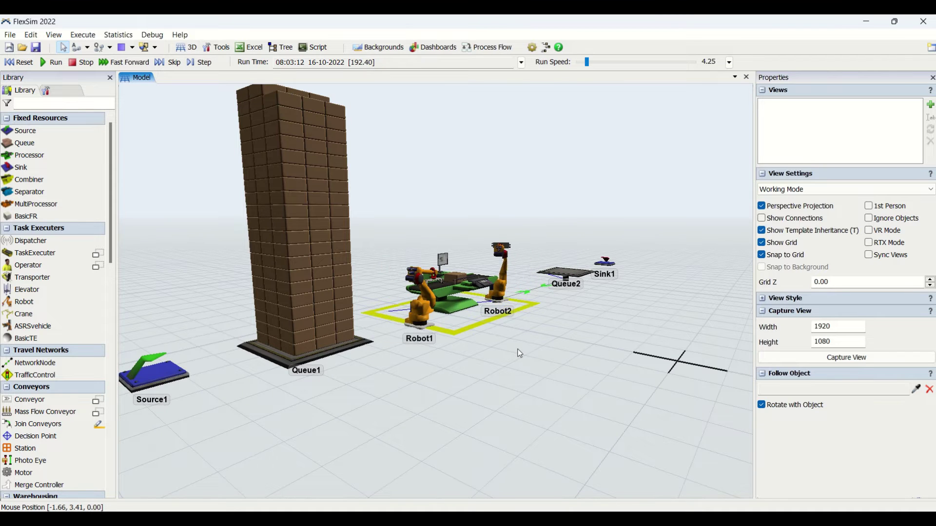
{"action": "left_click_drag", "start_coordinate": [518, 351], "coordinate": [508, 388]}
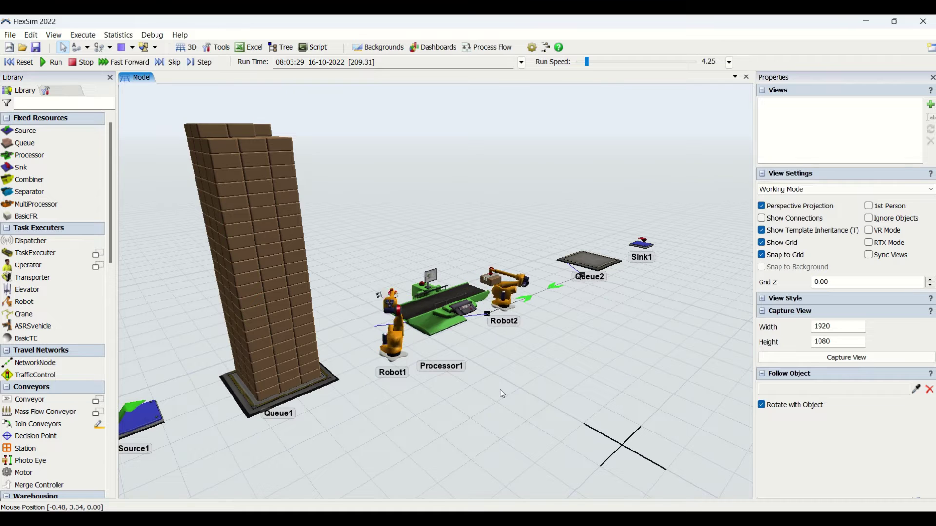
{"action": "right_click_drag", "start_coordinate": [576, 358], "coordinate": [546, 384]}
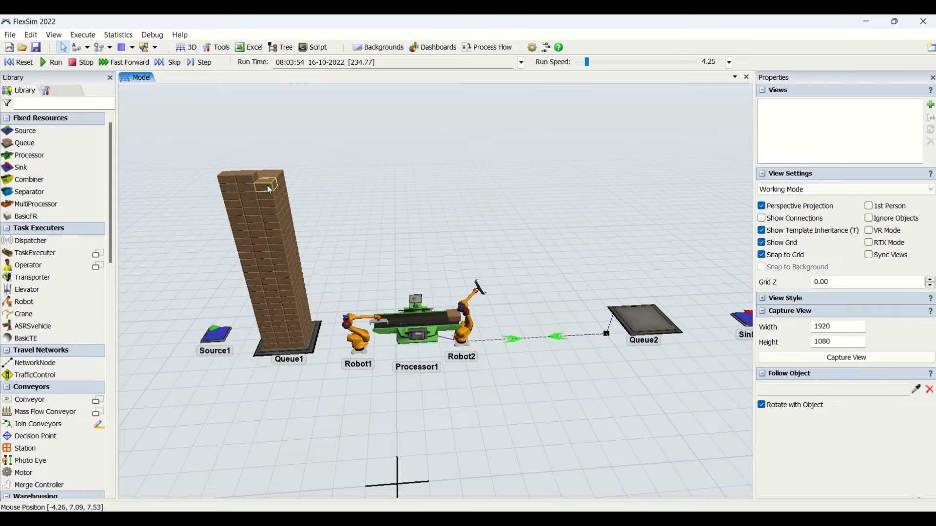
{"action": "right_click_drag", "start_coordinate": [543, 390], "coordinate": [535, 398]}
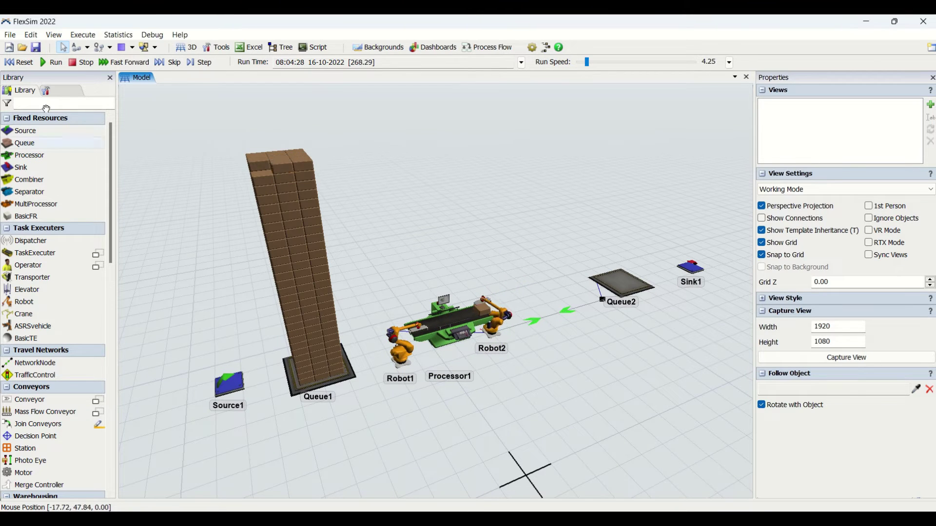
{"action": "key", "text": "ctrl+Left"}
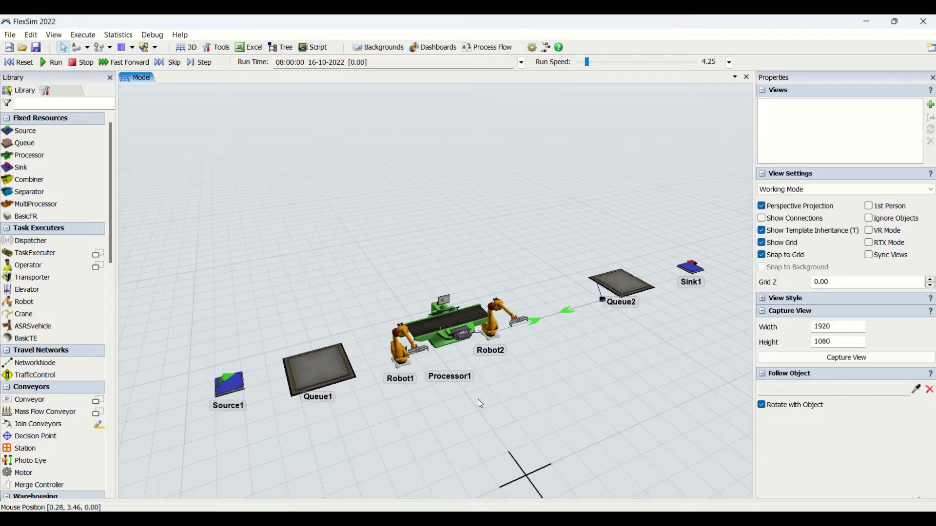
- Review Robot1's properties, including its statistics, travel and motion settings
{"action": "left_click", "coordinate": [407, 360]}
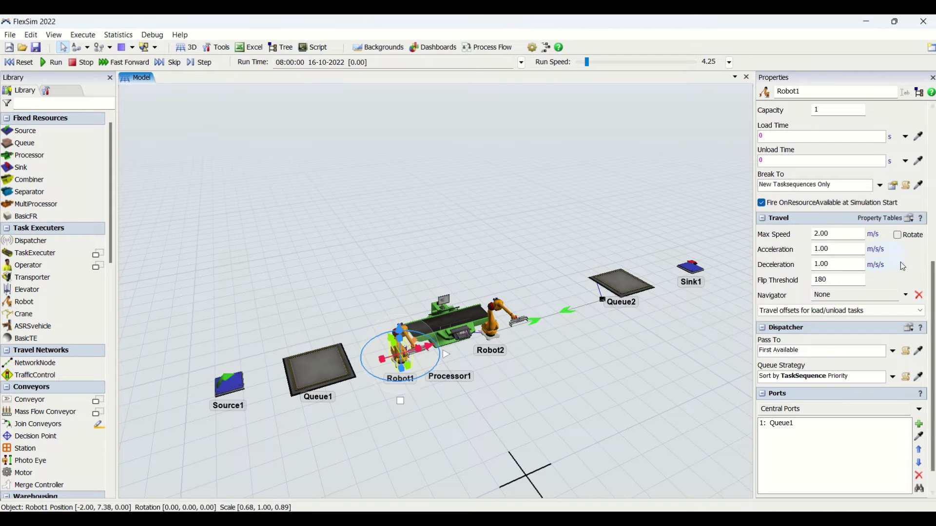
{"action": "left_click_drag", "start_coordinate": [931, 287], "coordinate": [925, 142]}
{"action": "scroll", "coordinate": [925, 142], "scroll_direction": "up", "scroll_amount": 1}
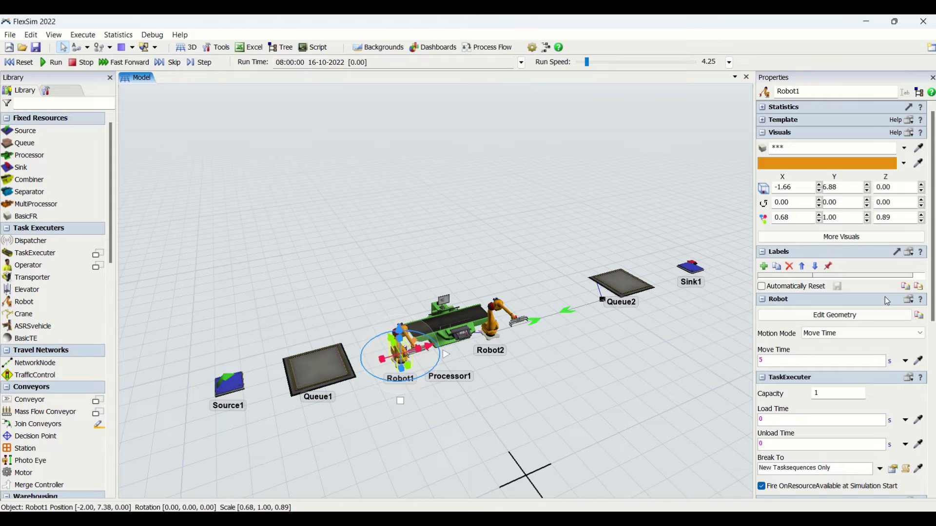
{"action": "scroll", "coordinate": [934, 294], "scroll_direction": "down", "scroll_amount": 1}
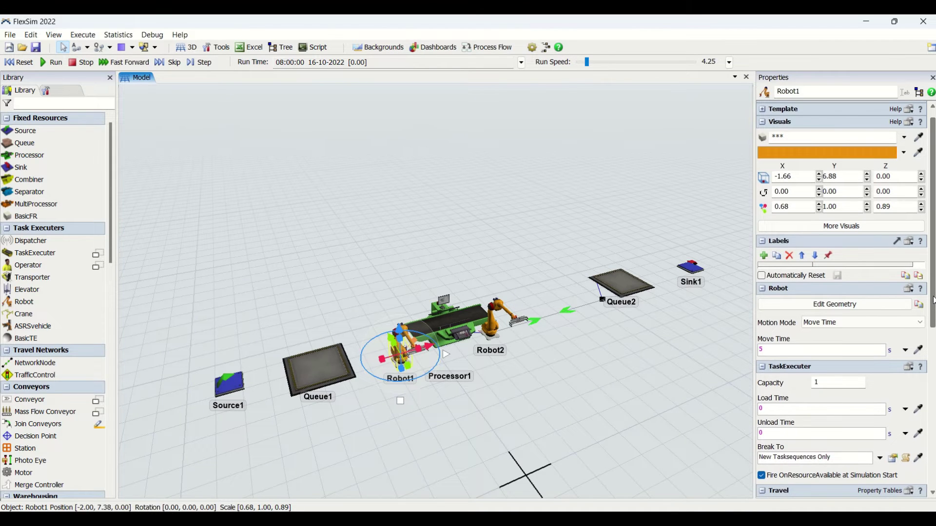
{"action": "scroll", "coordinate": [933, 294], "scroll_direction": "up", "scroll_amount": 1}
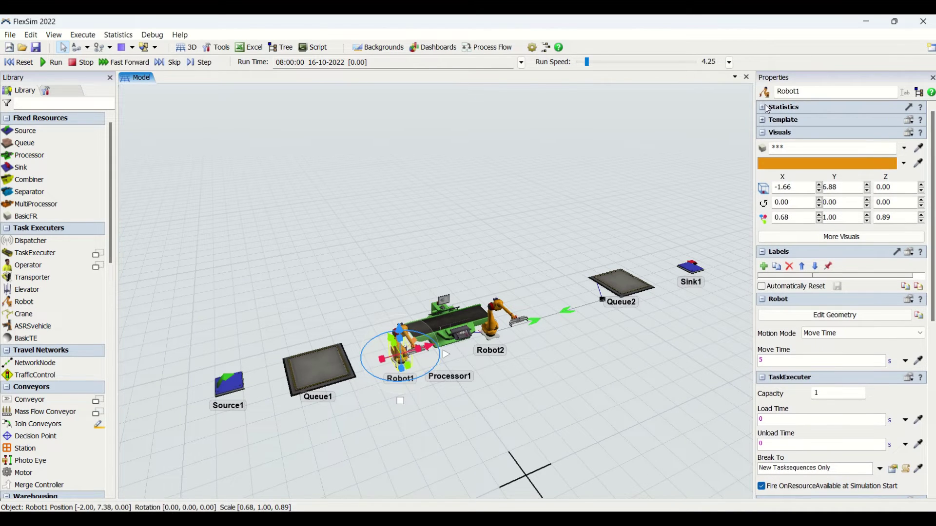
{"action": "left_click", "coordinate": [768, 109]}
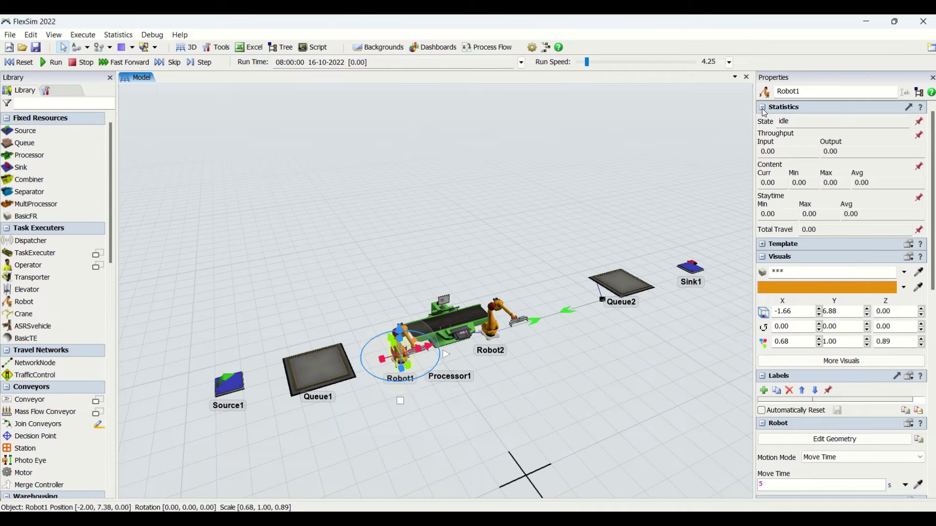
{"action": "left_click", "coordinate": [763, 109]}
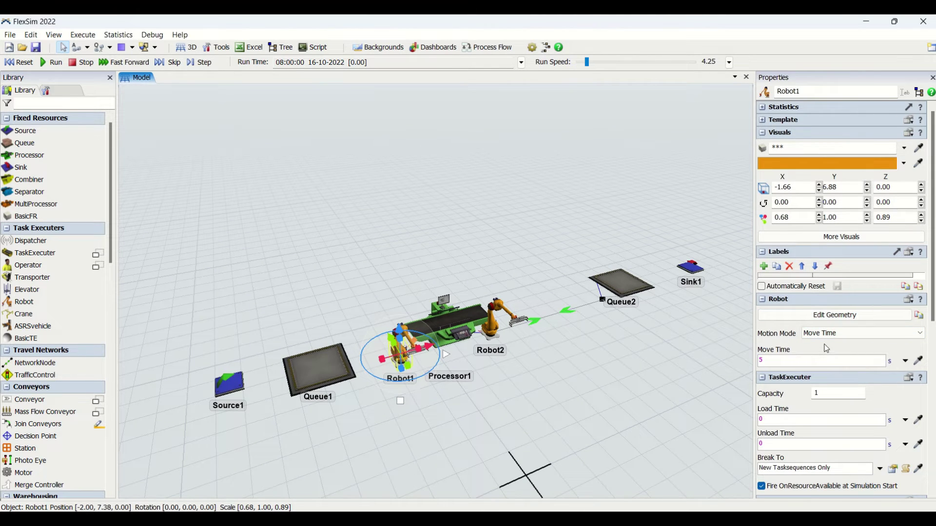
- Pose Robot1's arm manually in its geometry settings by shifting the trackers of joints 1, 2, 3, 4 and 6
{"action": "left_click", "coordinate": [832, 321]}
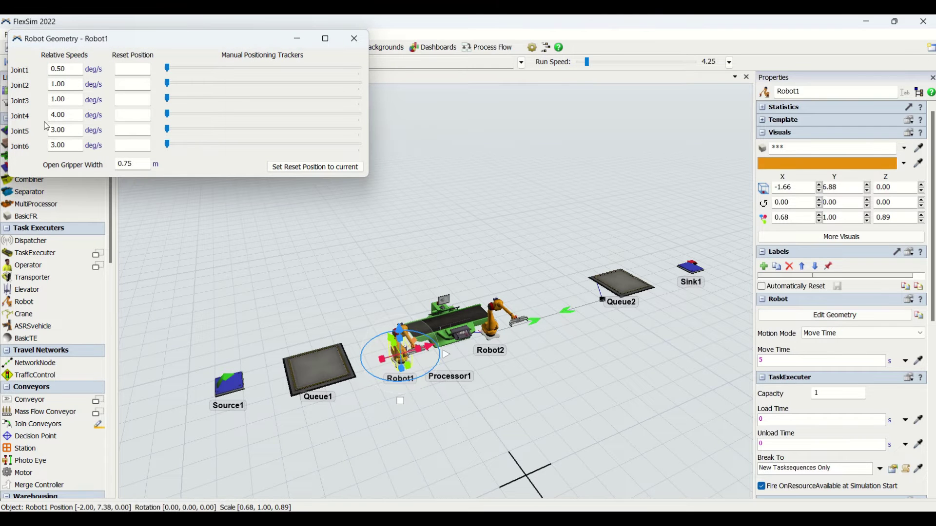
{"action": "left_click", "coordinate": [475, 399]}
{"action": "scroll", "coordinate": [431, 343], "scroll_direction": "up", "scroll_amount": 5}
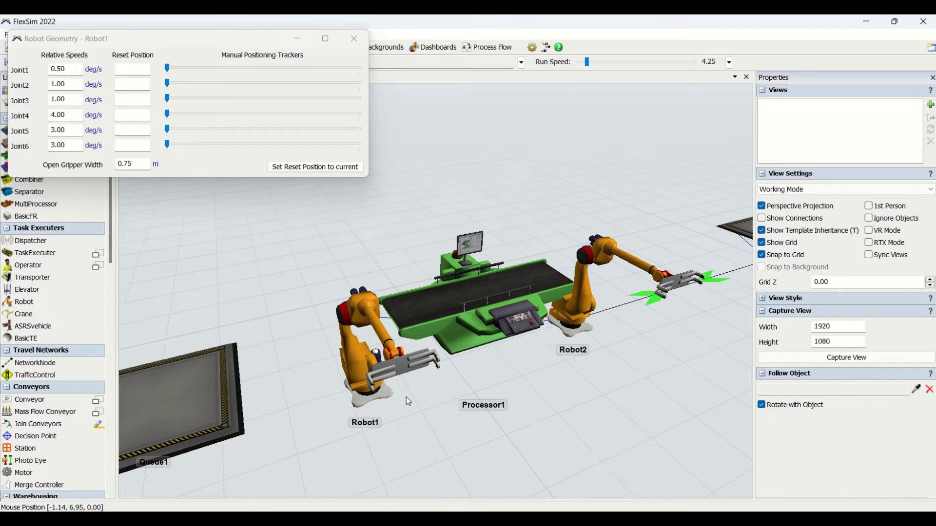
{"action": "right_click_drag", "start_coordinate": [405, 396], "coordinate": [400, 424]}
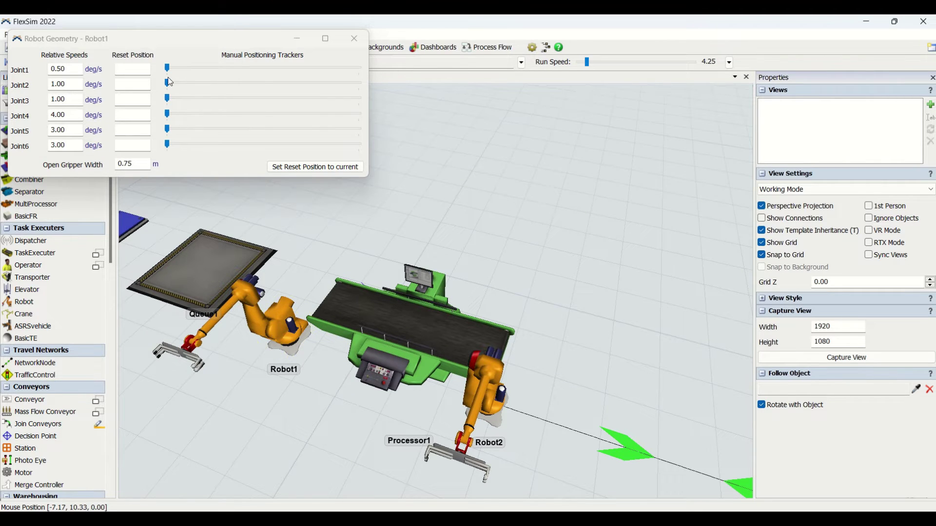
{"action": "mouse_move", "coordinate": [167, 69]}
{"action": "left_mouse_down"}
{"action": "mouse_move", "coordinate": [335, 68]}
{"action": "mouse_move", "coordinate": [177, 79]}
{"action": "left_mouse_up"}
{"action": "left_click_drag", "start_coordinate": [264, 87], "coordinate": [182, 106]}
{"action": "left_click_drag", "start_coordinate": [266, 117], "coordinate": [308, 131]}
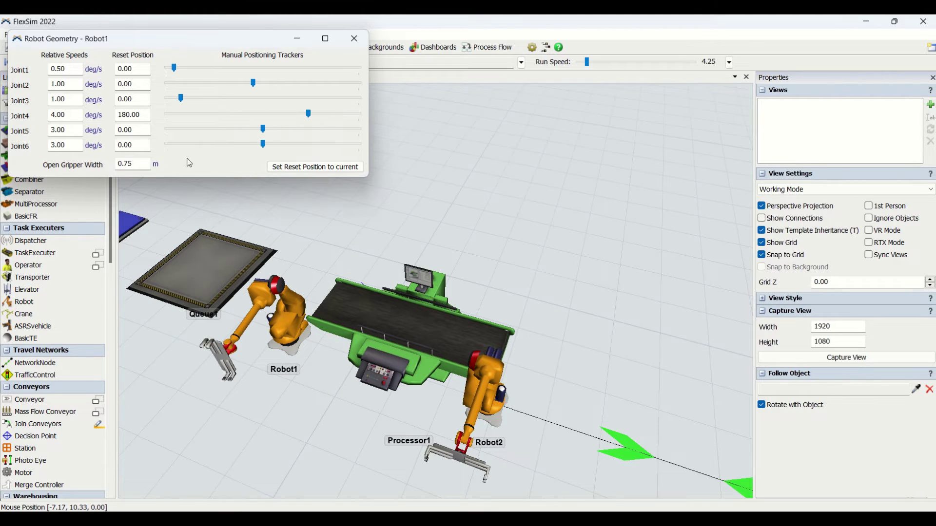
{"action": "left_click", "coordinate": [207, 145]}
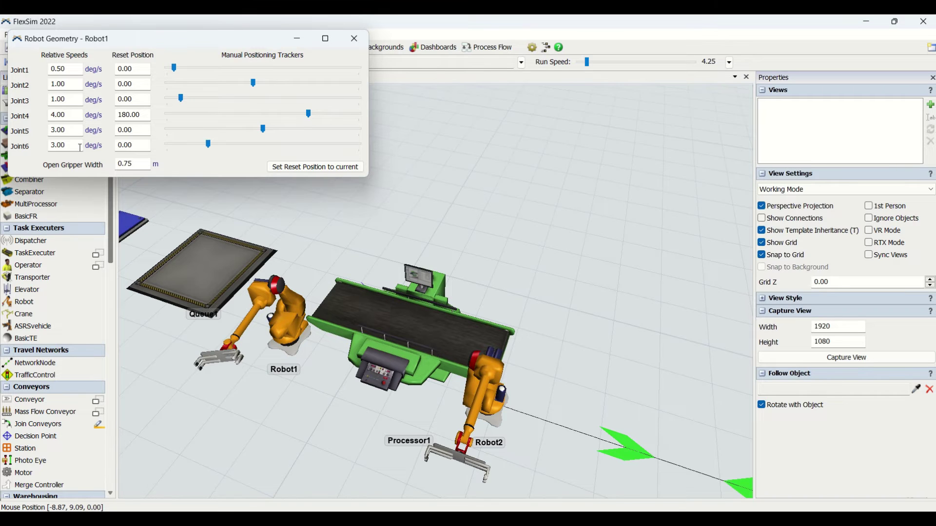
{"action": "left_click", "coordinate": [363, 44]}
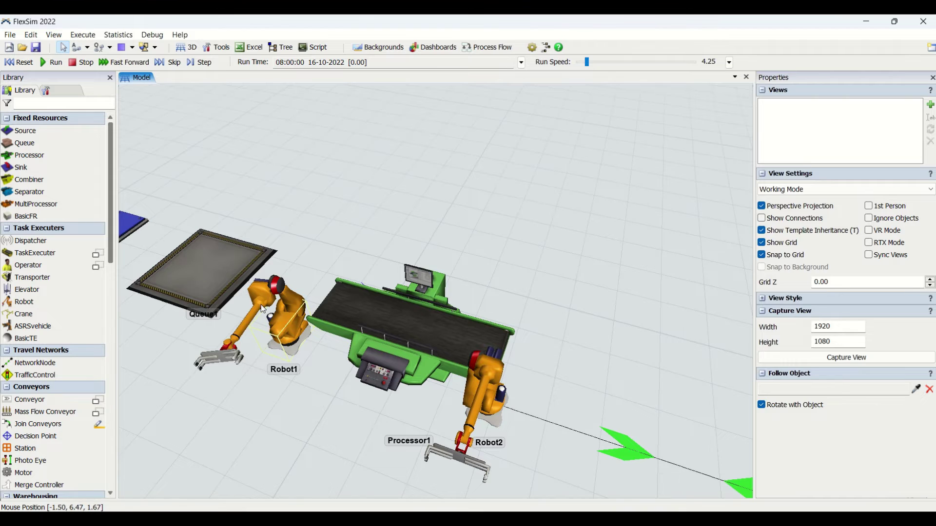
- Check Robot1's geometry settings again and reset the model to return its arm to the reset position
{"action": "left_click", "coordinate": [260, 305]}
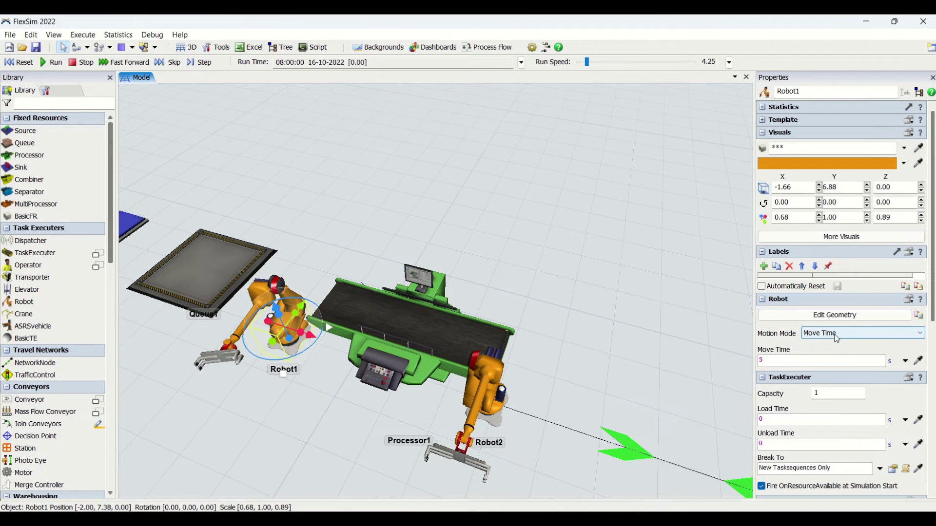
{"action": "left_click", "coordinate": [834, 315]}
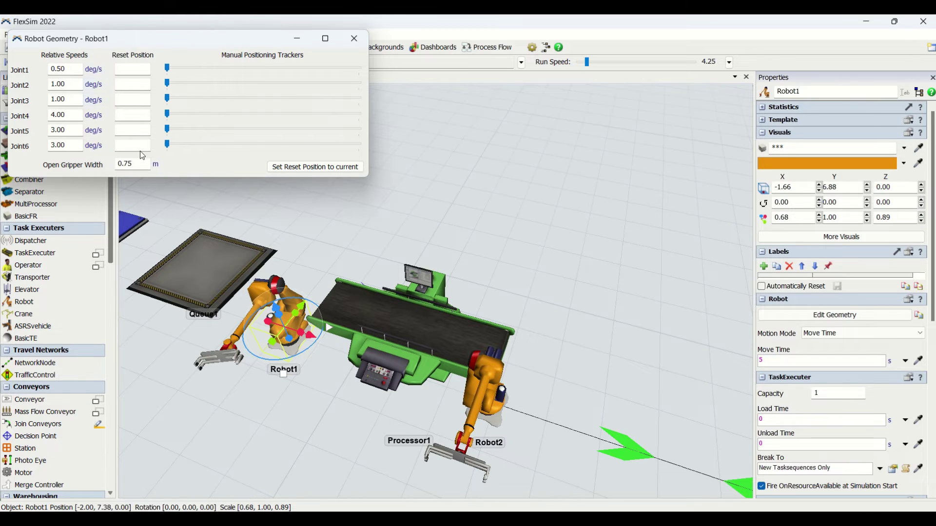
{"action": "left_click", "coordinate": [354, 38]}
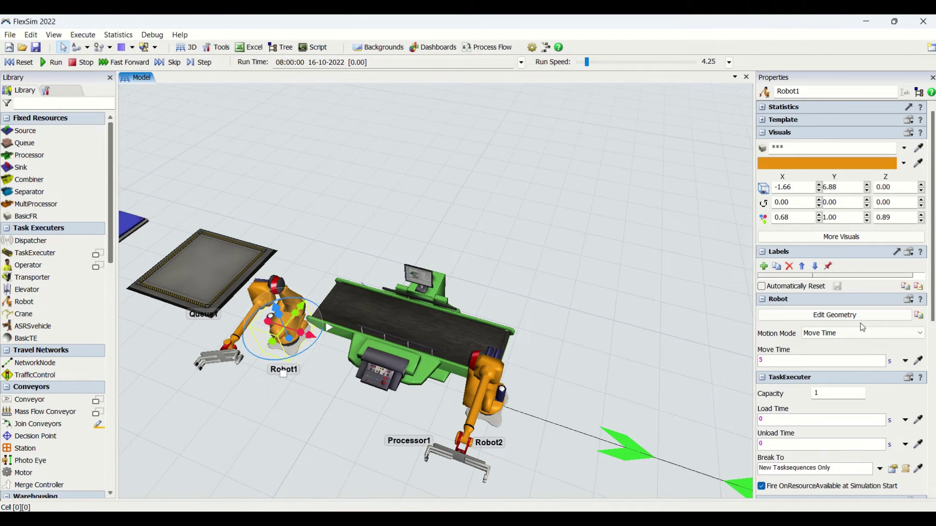
{"action": "left_click", "coordinate": [18, 63]}
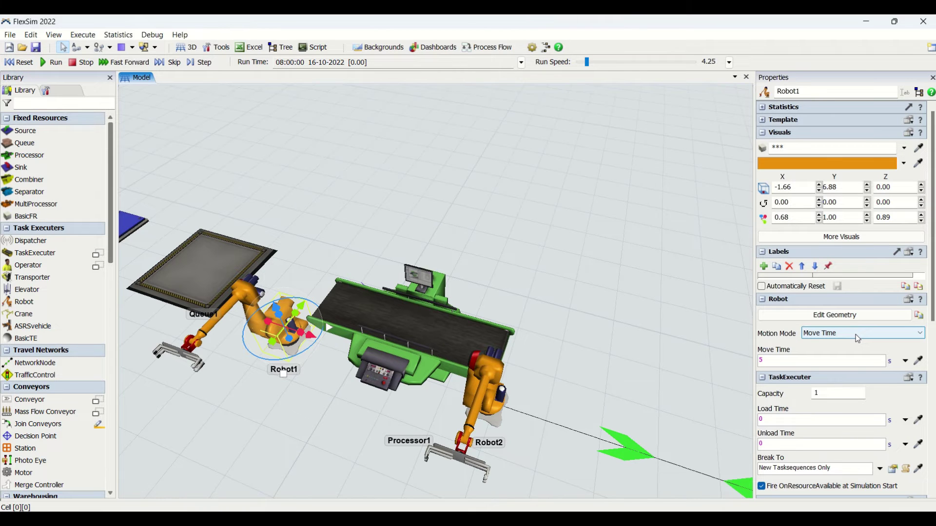
- Try to save a new reset pose for Robot1 by shifting the joint 1 and joint 2 trackers, storing the current position and resetting the model
{"action": "left_click", "coordinate": [860, 316]}
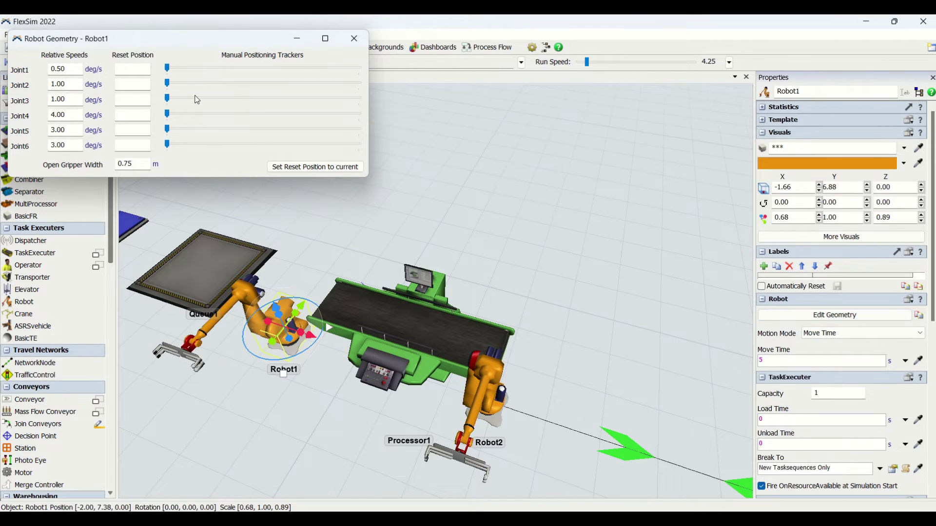
{"action": "left_click", "coordinate": [203, 69]}
{"action": "left_click_drag", "start_coordinate": [276, 84], "coordinate": [305, 83]}
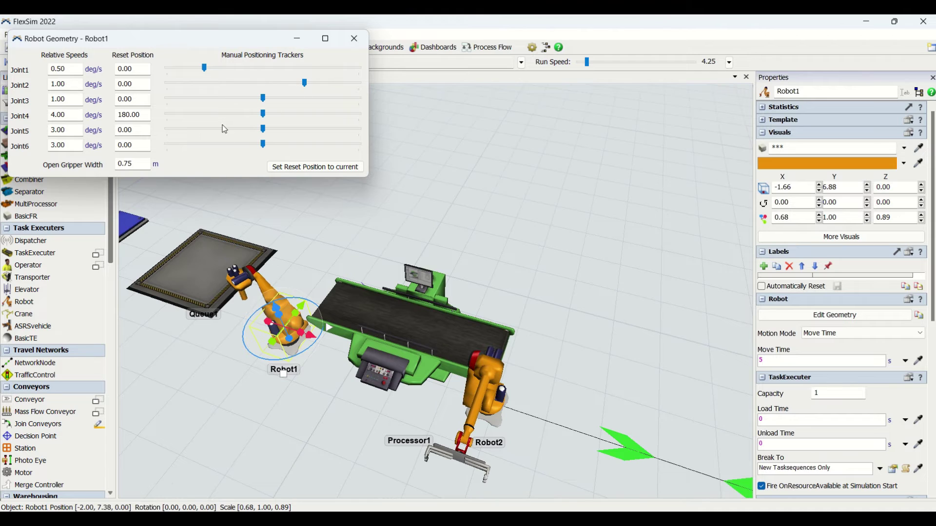
{"action": "left_click", "coordinate": [301, 167]}
{"action": "left_click", "coordinate": [355, 38]}
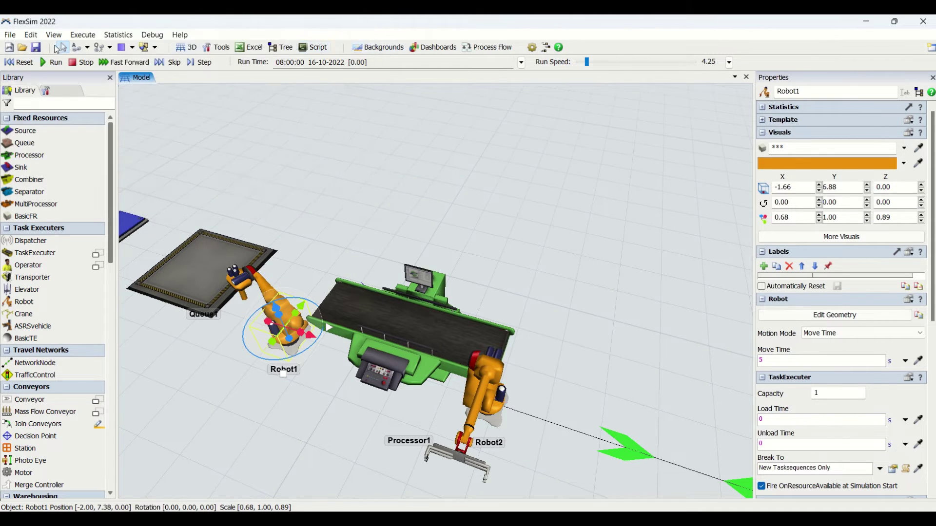
{"action": "left_click", "coordinate": [20, 64]}
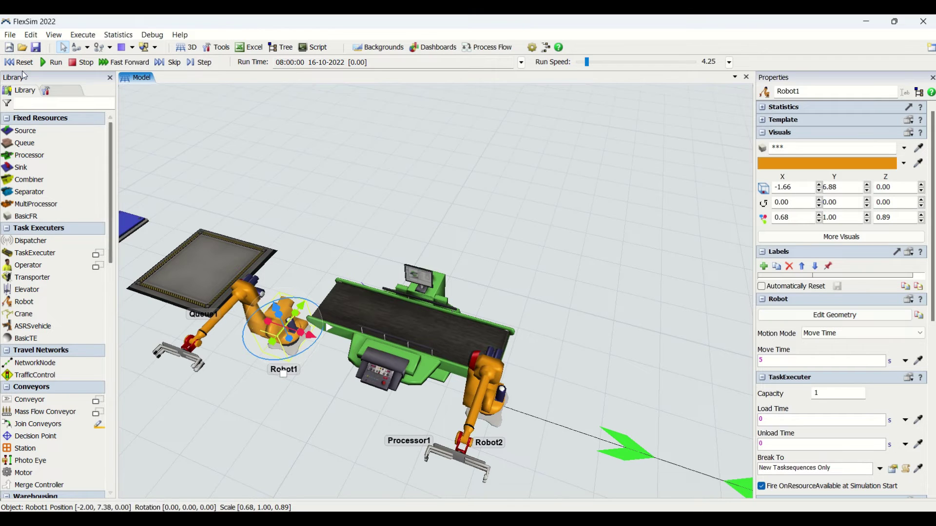
- Shift Robot1's joint 2 tracker slightly in the geometry settings and store the current pose as the reset position
{"action": "left_click", "coordinate": [834, 315]}
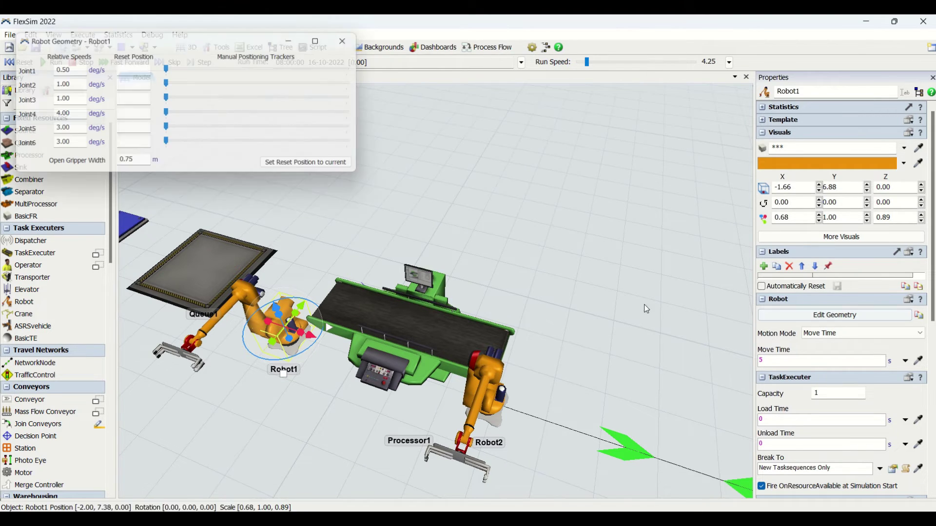
{"action": "left_click_drag", "start_coordinate": [263, 83], "coordinate": [287, 84]}
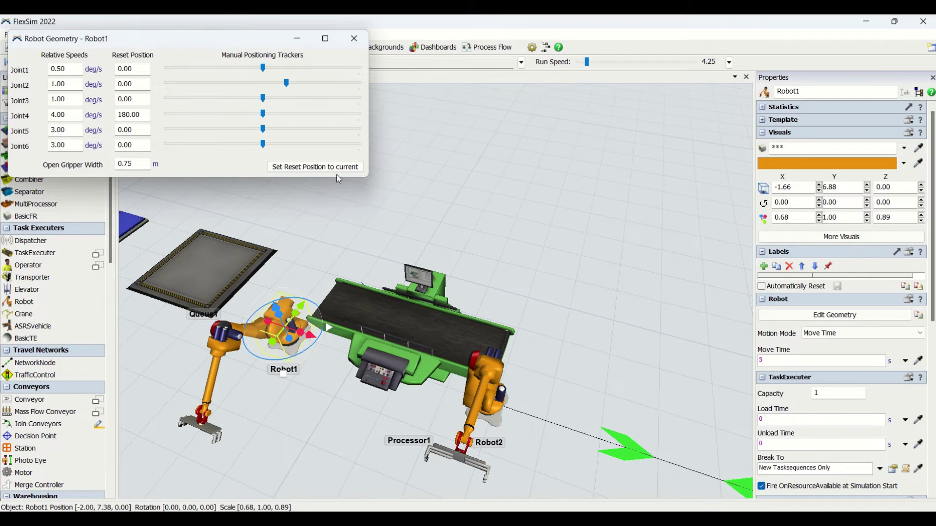
{"action": "left_click", "coordinate": [315, 167]}
{"action": "left_click", "coordinate": [354, 39]}
{"action": "left_click", "coordinate": [417, 192]}
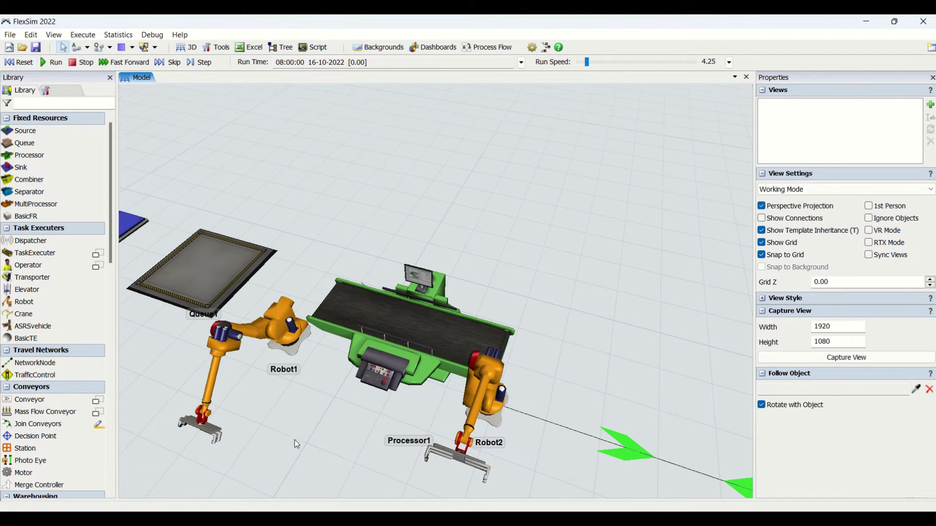
{"action": "left_click", "coordinate": [279, 329]}
{"action": "left_click", "coordinate": [380, 230]}
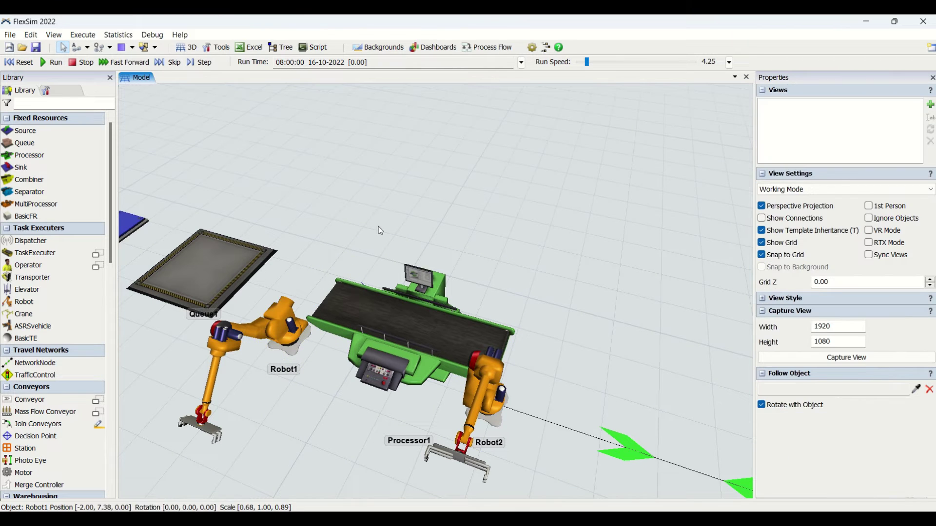
- Switch Robot1's motion mode to Simple Motion Method and review its extension, Z rotation and Y rotation speeds
{"action": "left_click", "coordinate": [261, 338]}
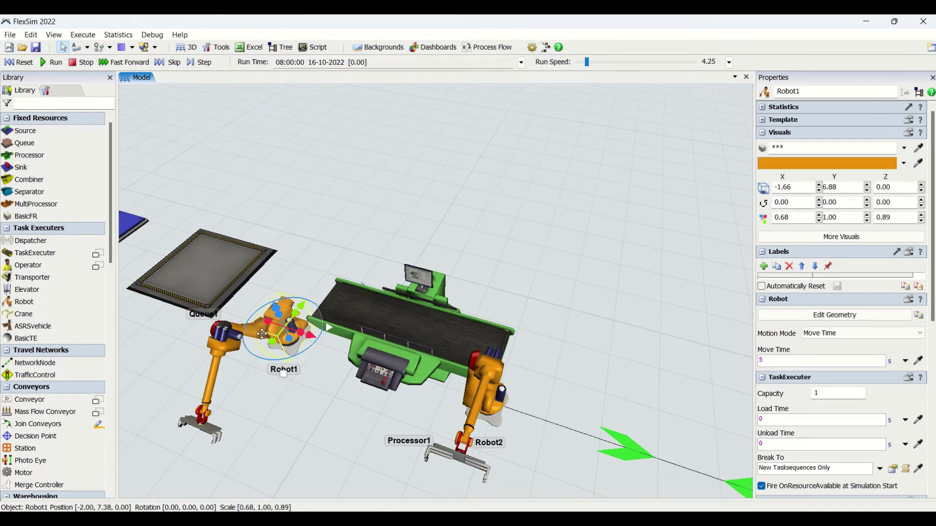
{"action": "left_click", "coordinate": [829, 335]}
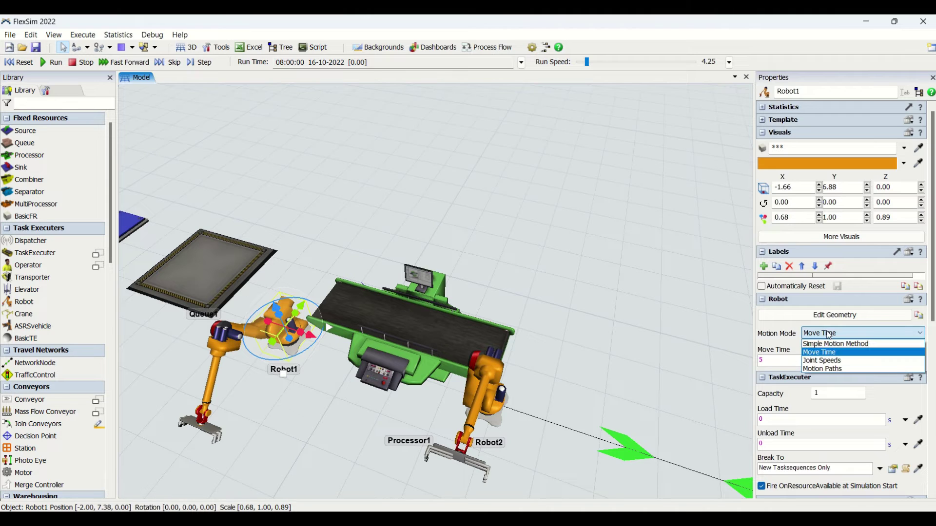
{"action": "left_click", "coordinate": [835, 343]}
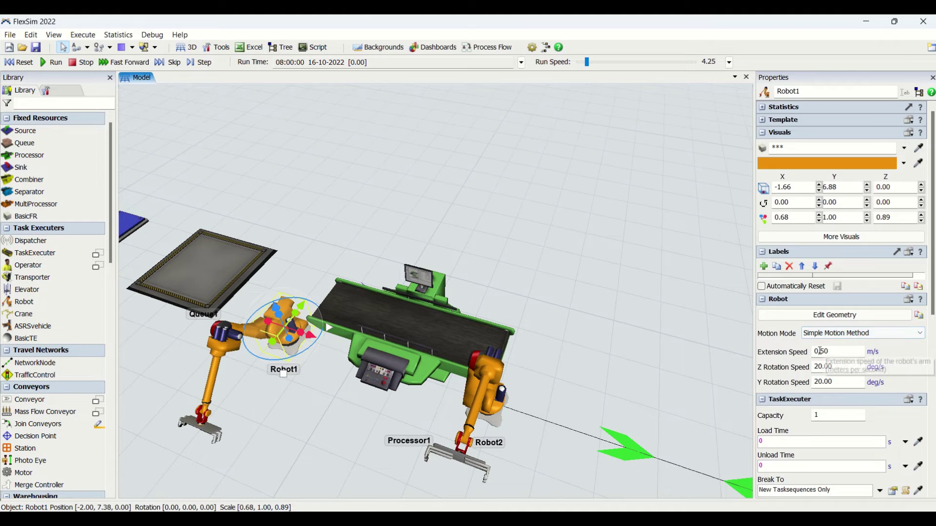
{"action": "left_click_drag", "start_coordinate": [842, 351], "coordinate": [787, 361]}
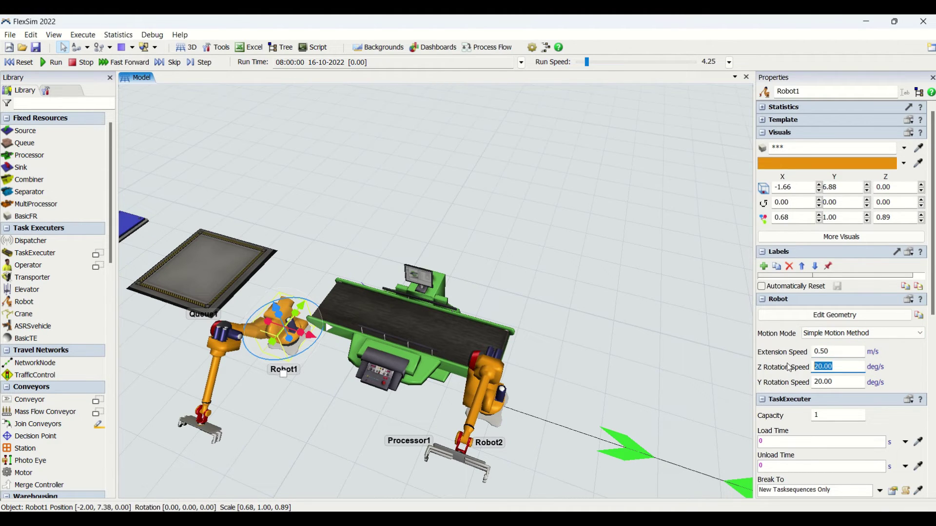
{"action": "key", "text": "Tab"}
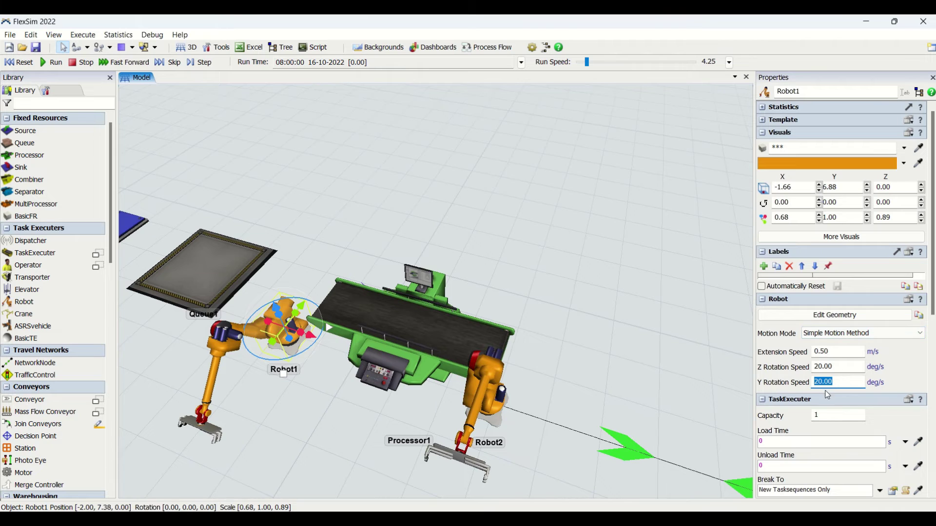
- Return Robot1's motion mode to Move Time and inspect its move time setting
{"action": "left_click", "coordinate": [856, 335]}
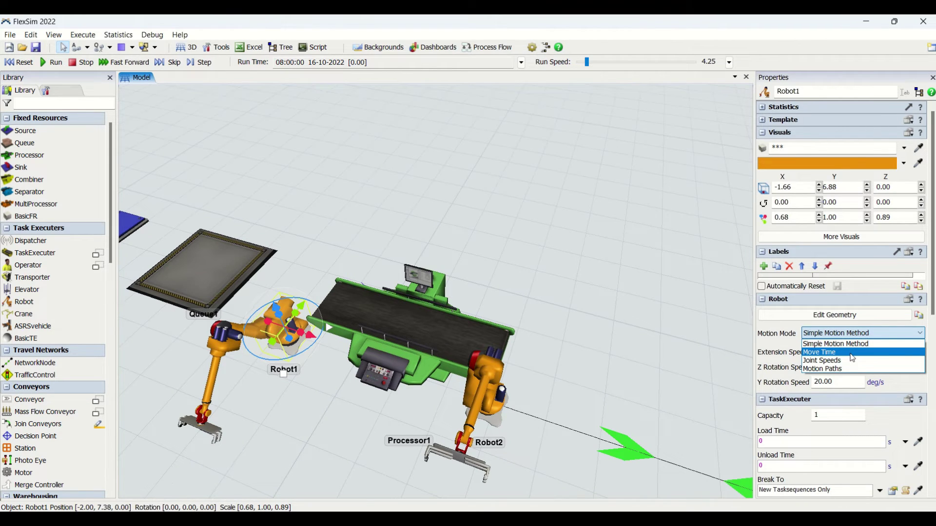
{"action": "left_click", "coordinate": [852, 352]}
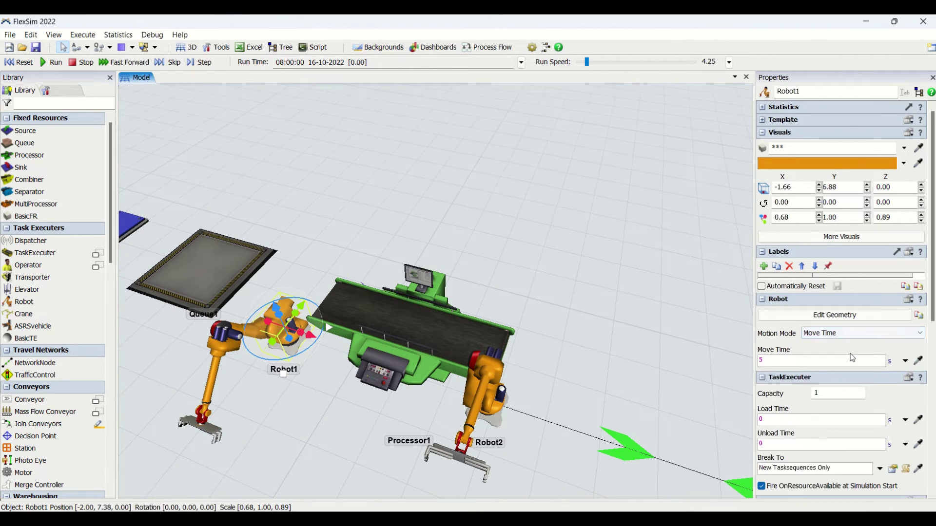
{"action": "left_click", "coordinate": [821, 362]}
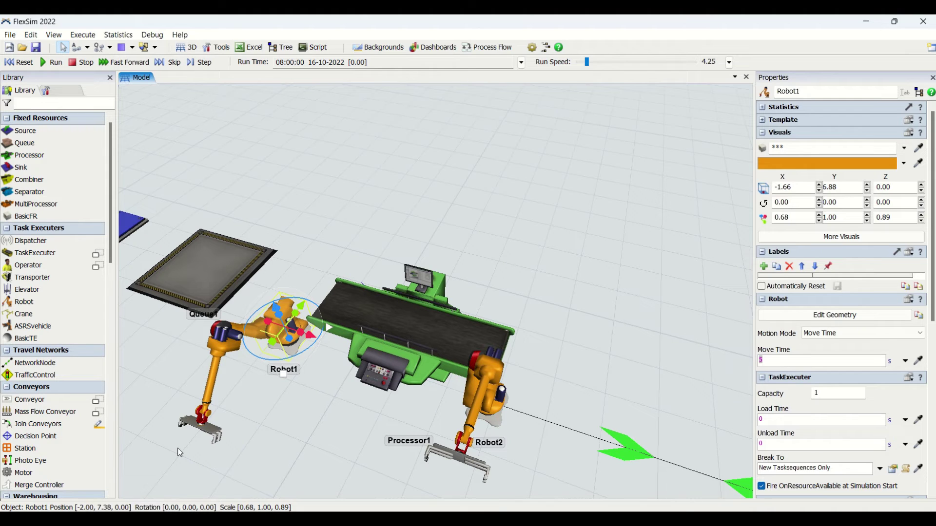
{"action": "left_click", "coordinate": [834, 360]}
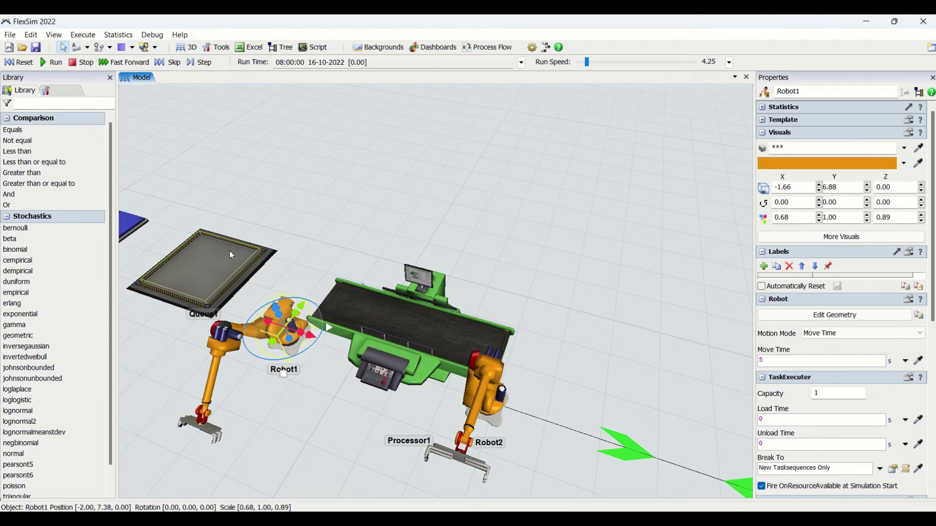
{"action": "left_click_drag", "start_coordinate": [300, 279], "coordinate": [343, 153]}
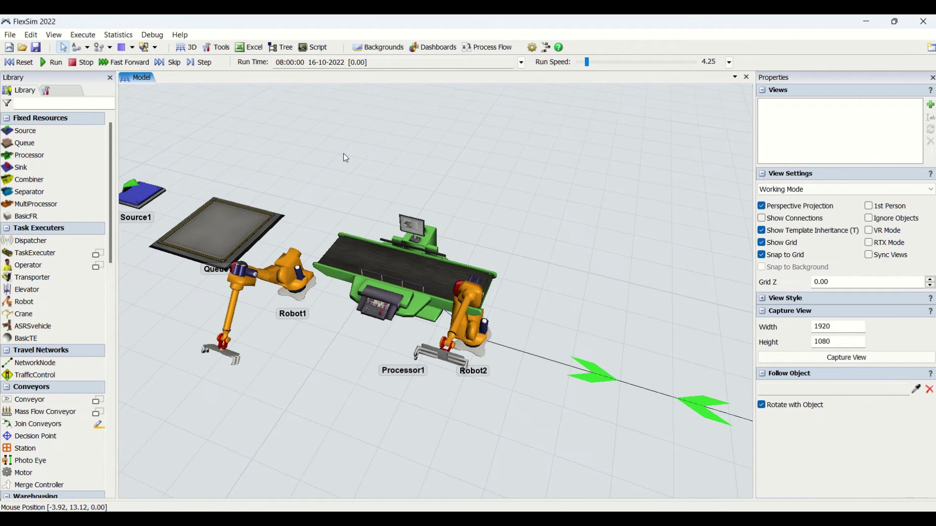
{"action": "left_click", "coordinate": [291, 276]}
{"action": "left_click", "coordinate": [820, 357]}
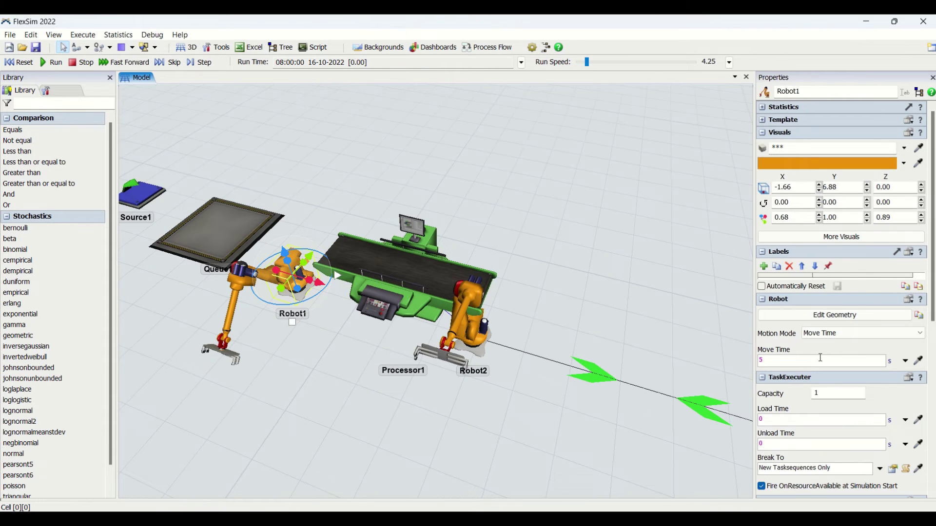
- Switch Robot1's motion mode to Joint Speeds and review the maximum speeds in the joint table
{"action": "left_click", "coordinate": [831, 337]}
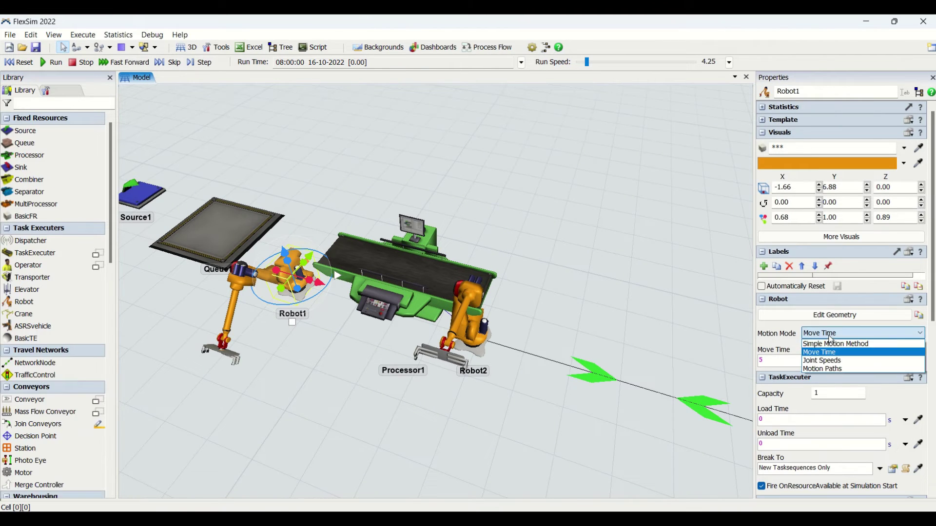
{"action": "left_click", "coordinate": [830, 365]}
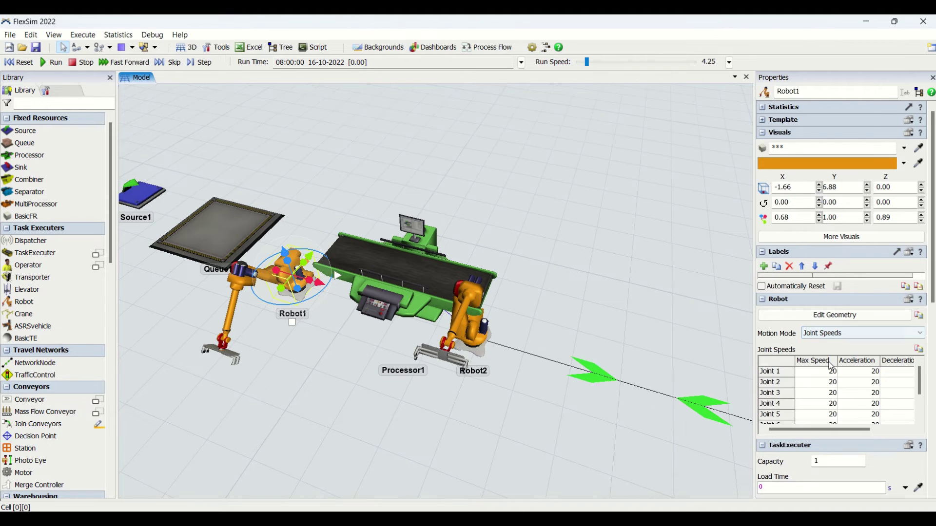
{"action": "left_click_drag", "start_coordinate": [827, 378], "coordinate": [785, 431]}
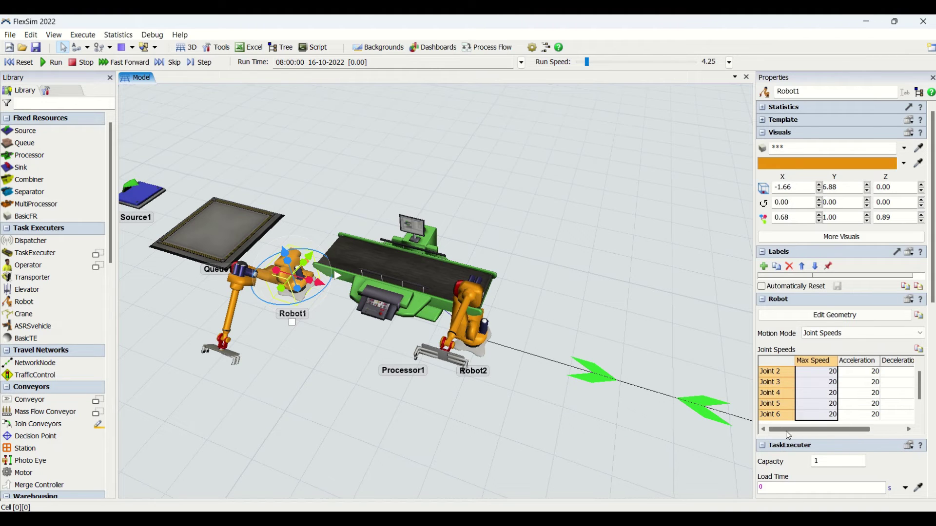
{"action": "left_click", "coordinate": [822, 378]}
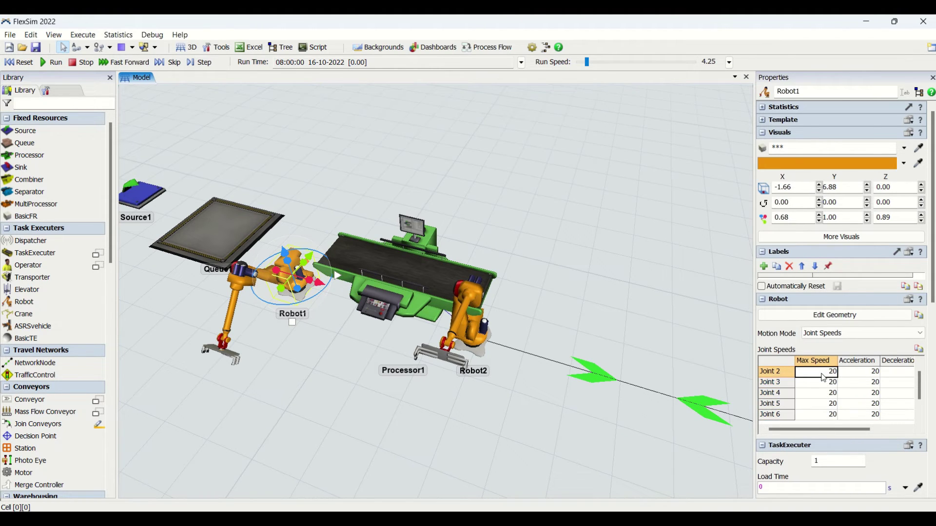
- Set Robot1's motion mode to Motion Paths, open its motion paths for editing and play the Load path
{"action": "left_click", "coordinate": [860, 334]}
{"action": "left_click", "coordinate": [852, 369]}
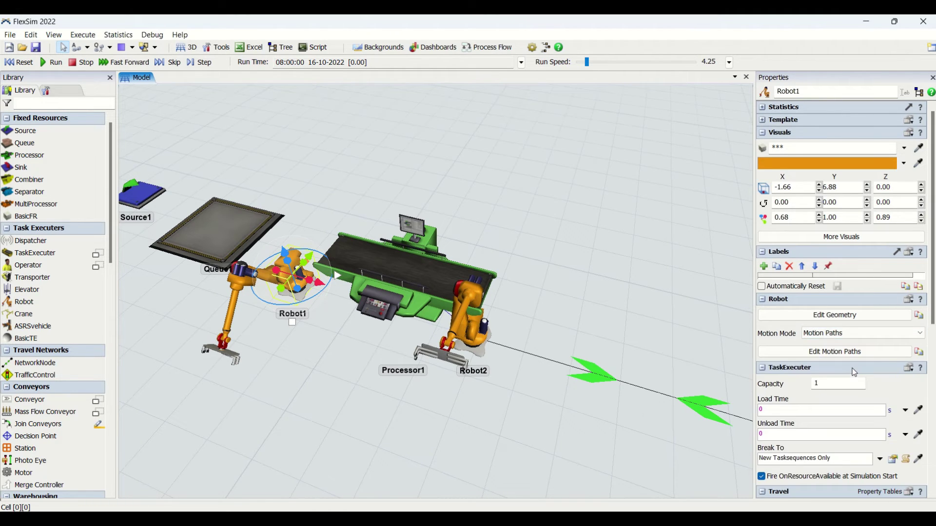
{"action": "left_click", "coordinate": [855, 356]}
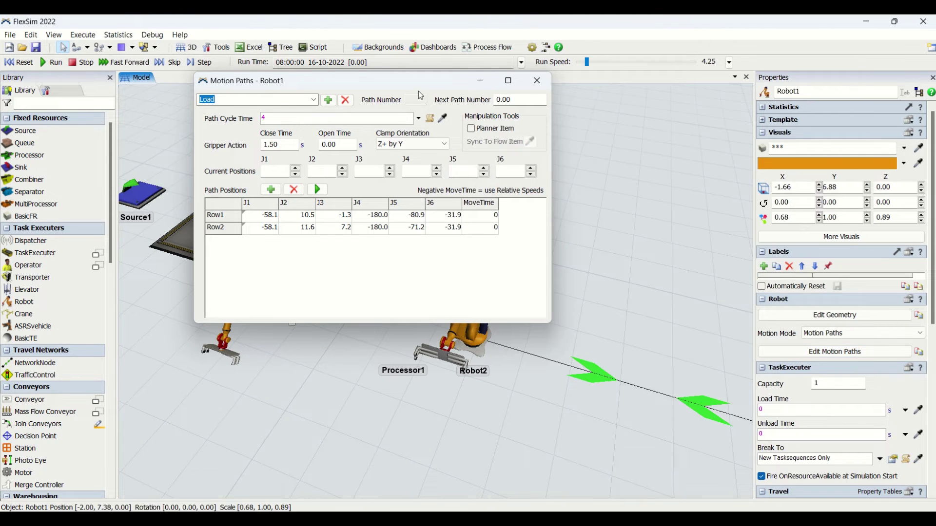
{"action": "left_click_drag", "start_coordinate": [330, 81], "coordinate": [605, 107]}
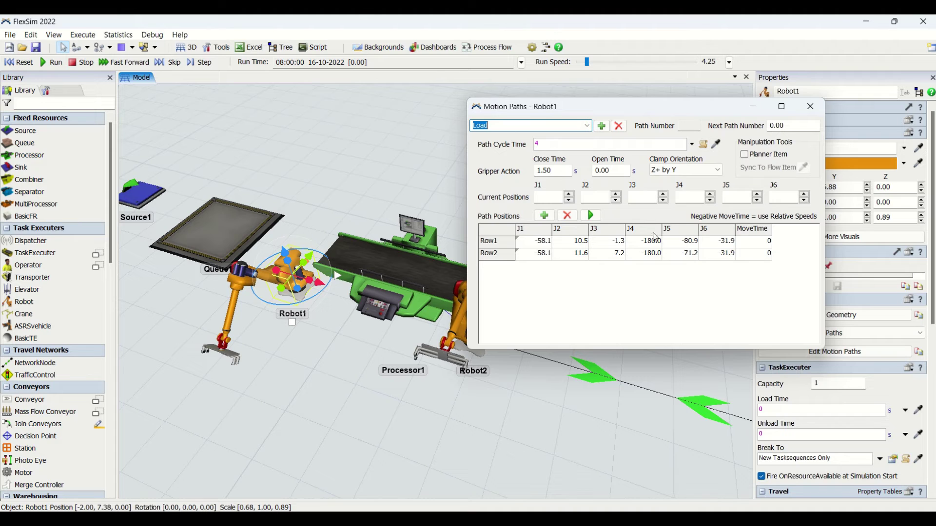
{"action": "left_click", "coordinate": [592, 215]}
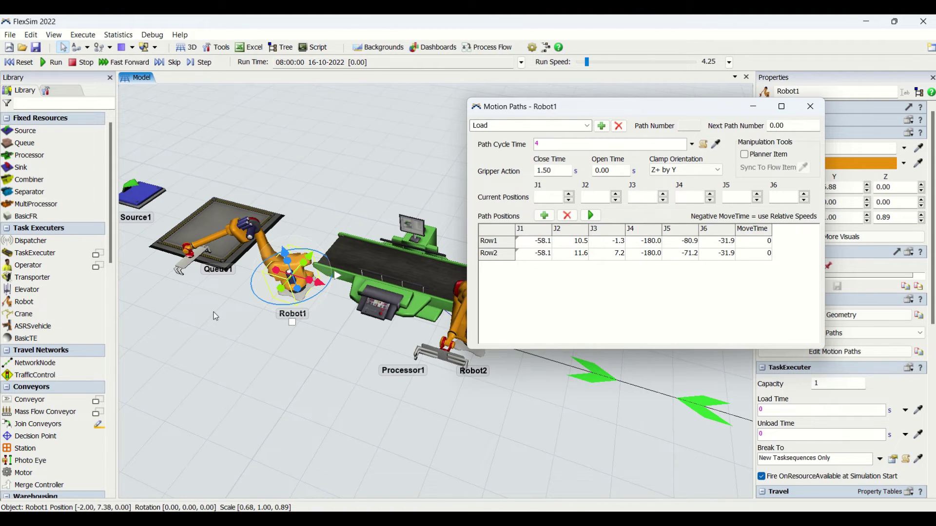
- Select Robot1's Unload motion path and play it to watch the arm's movement
{"action": "left_click", "coordinate": [587, 125]}
{"action": "left_click", "coordinate": [536, 134]}
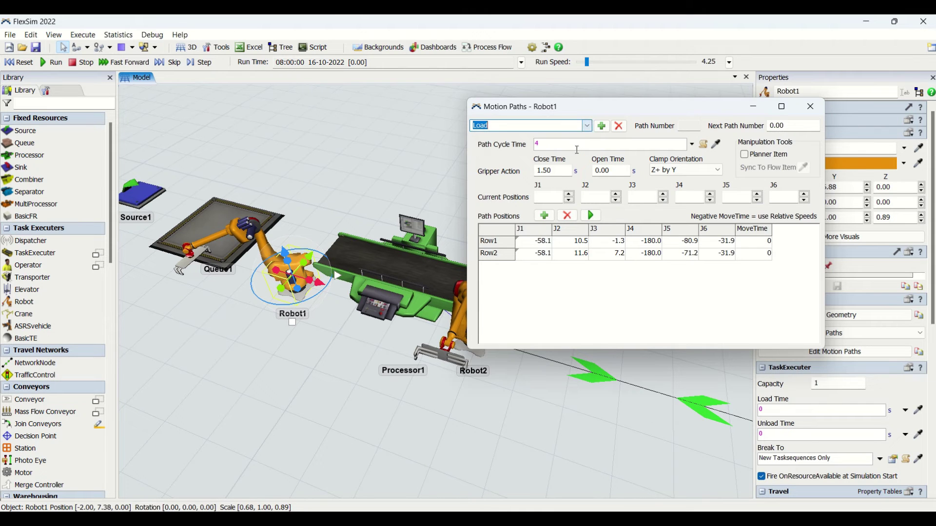
{"action": "left_click", "coordinate": [588, 125]}
{"action": "left_click", "coordinate": [536, 143]}
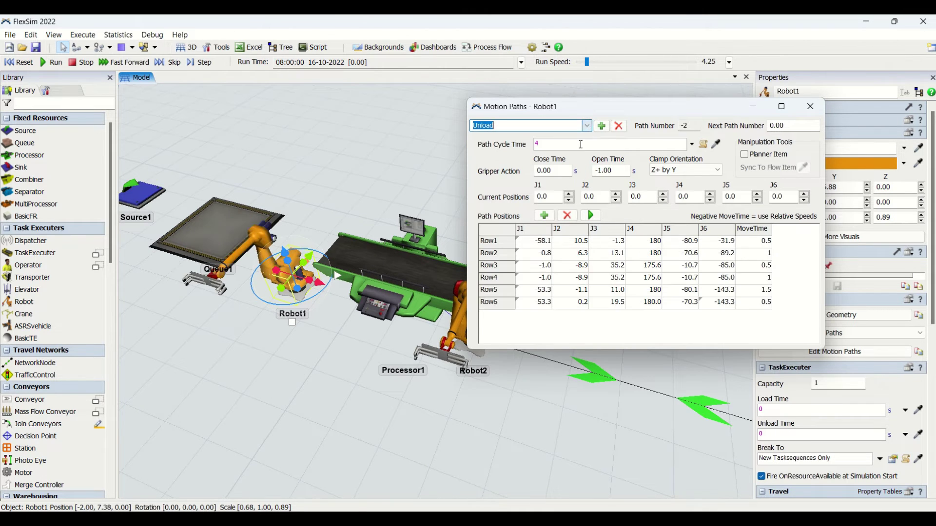
{"action": "left_click", "coordinate": [591, 215]}
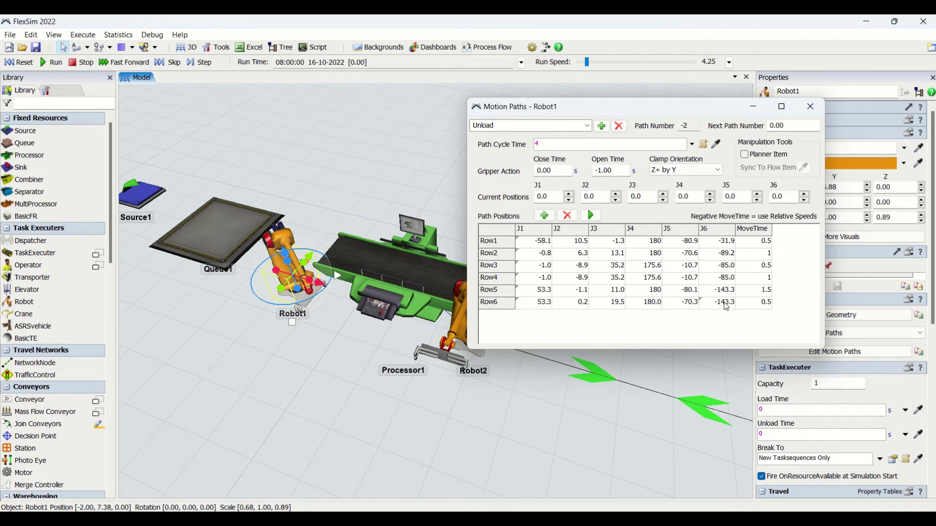
- Review the Unload path's row move times, current joint positions, path cycle time and gripper close time, closing the motion paths when done
{"action": "left_click_drag", "start_coordinate": [762, 243], "coordinate": [763, 312]}
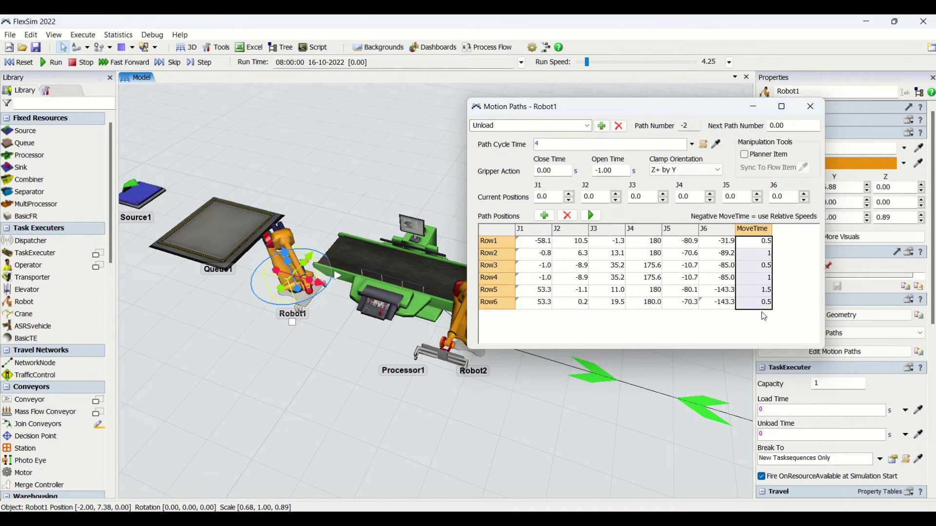
{"action": "left_click", "coordinate": [802, 288]}
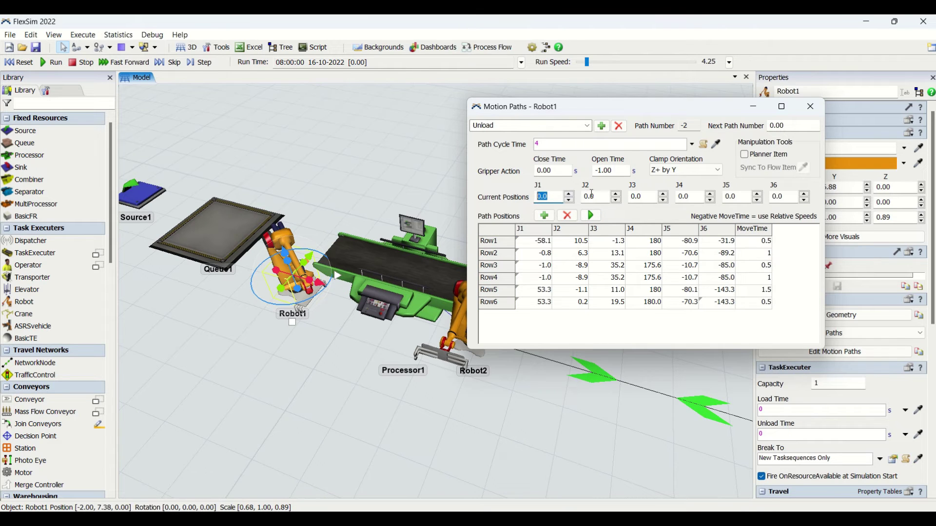
{"action": "left_click_drag", "start_coordinate": [596, 196], "coordinate": [578, 195]}
{"action": "key", "text": "Tab"}
{"action": "key", "text": "Tab"}
{"action": "key", "text": "Tab"}
{"action": "key", "text": "Tab"}
{"action": "left_click", "coordinate": [601, 143]}
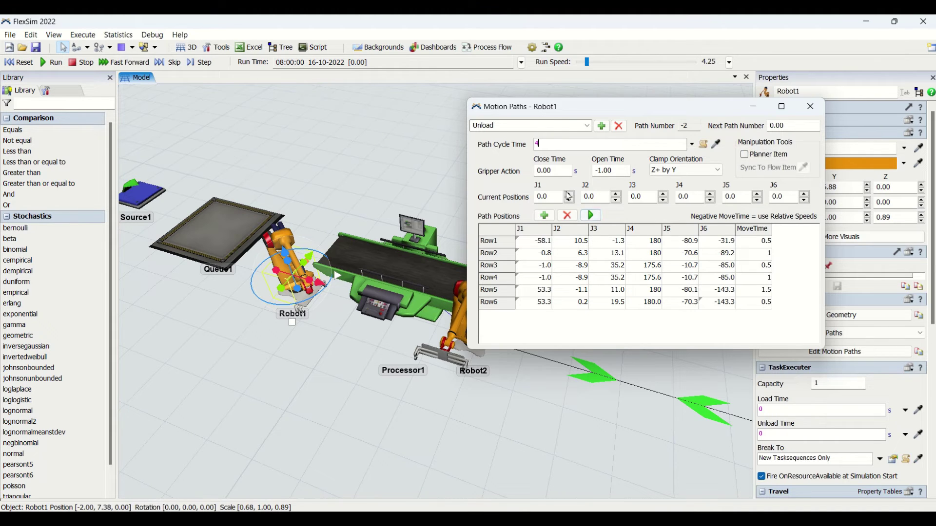
{"action": "left_click", "coordinate": [563, 171]}
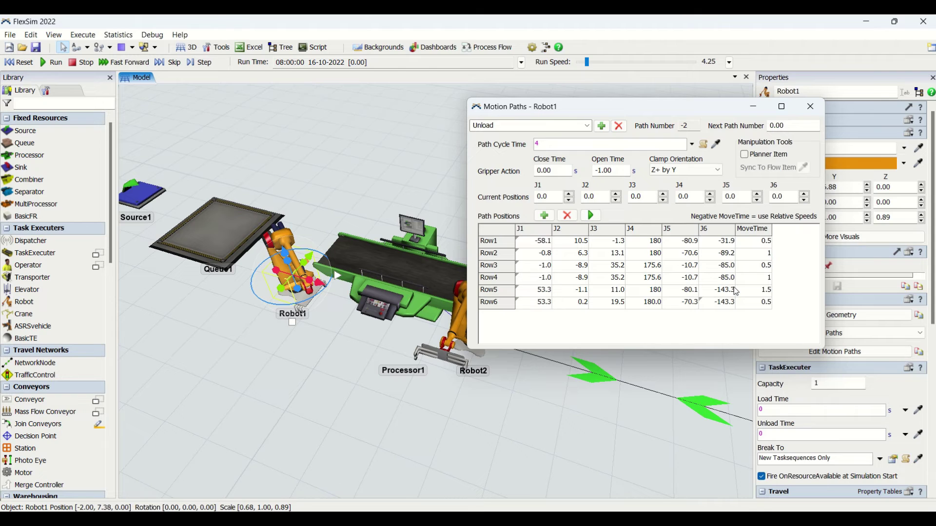
{"action": "left_click", "coordinate": [812, 112]}
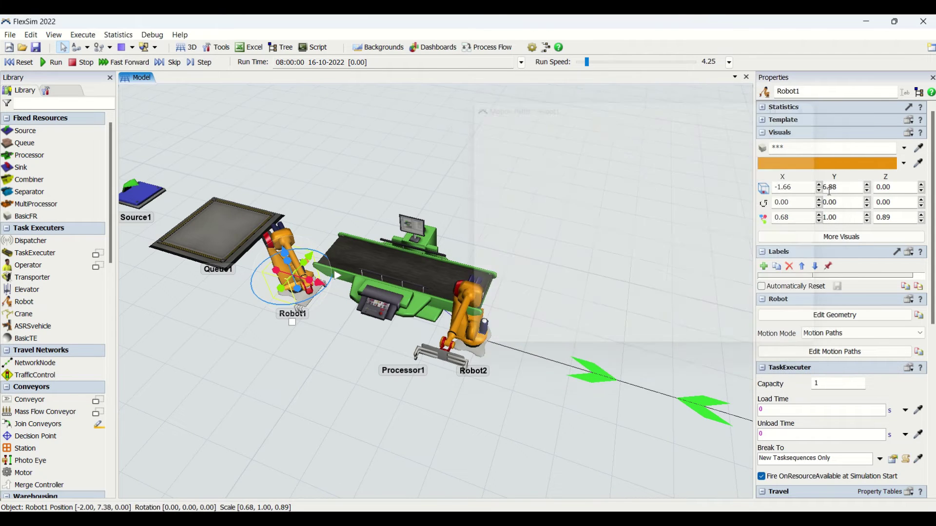
- Set Robot1's motion mode to Move Time and reset the model
{"action": "left_click", "coordinate": [830, 333]}
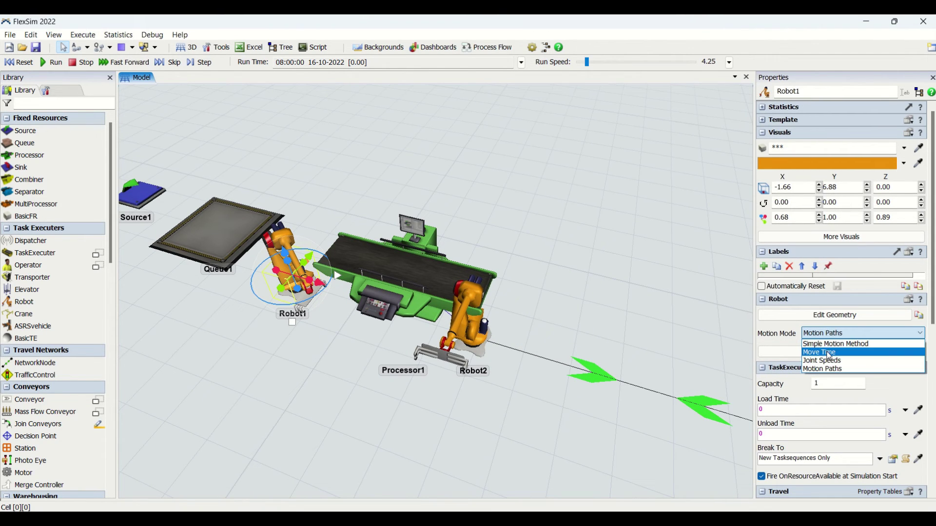
{"action": "left_click", "coordinate": [828, 353]}
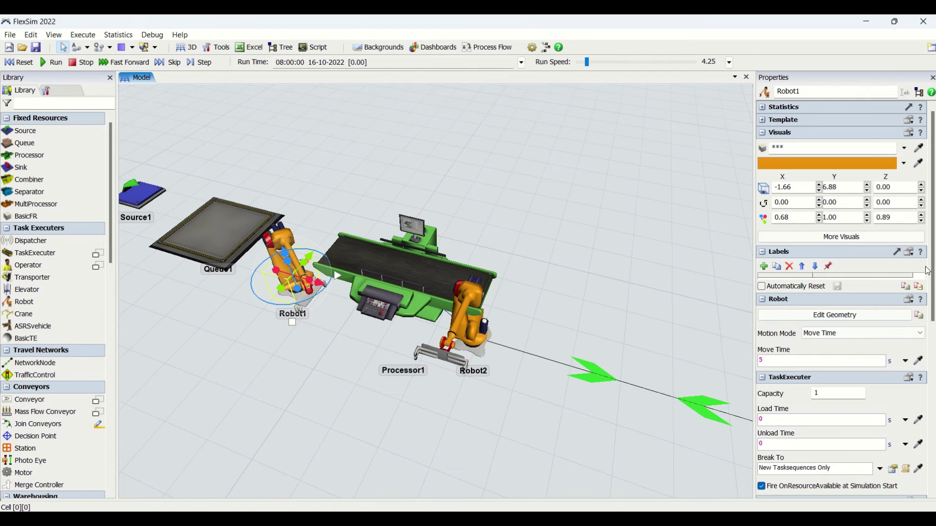
{"action": "left_click_drag", "start_coordinate": [933, 277], "coordinate": [933, 279]}
{"action": "scroll", "coordinate": [778, 310], "scroll_direction": "down", "scroll_amount": 5}
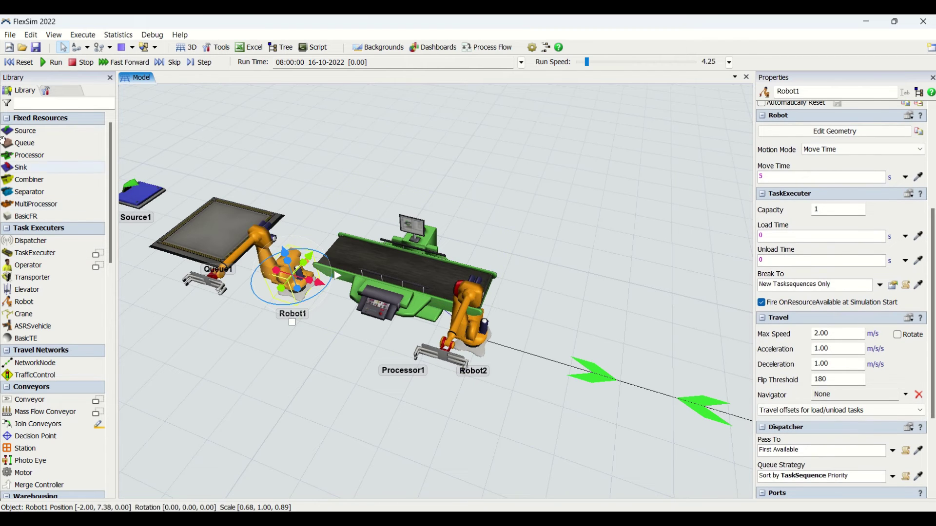
{"action": "left_click", "coordinate": [20, 64]}
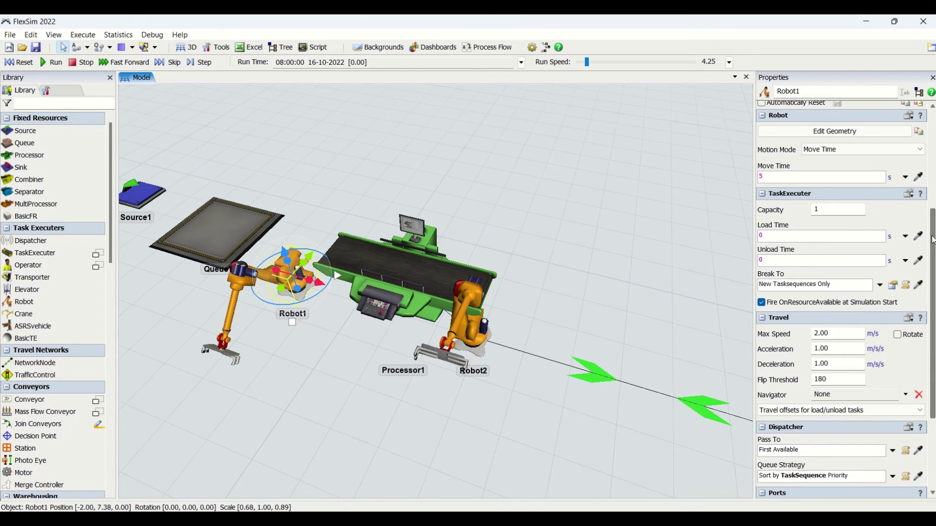
- Review Robot1's travel settings and the available travel offset options for load/unload tasks, leaving the choice as it is
{"action": "left_click_drag", "start_coordinate": [932, 239], "coordinate": [933, 308]}
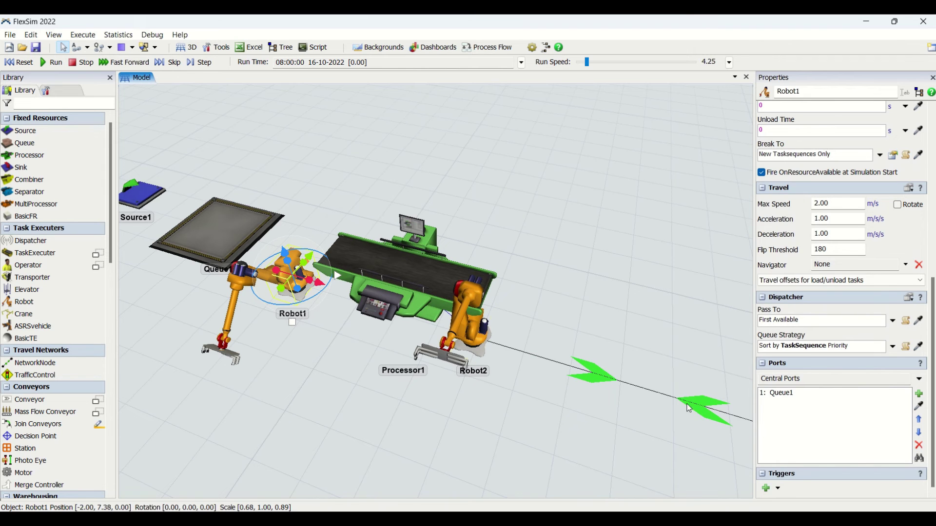
{"action": "left_click_drag", "start_coordinate": [645, 442], "coordinate": [423, 359]}
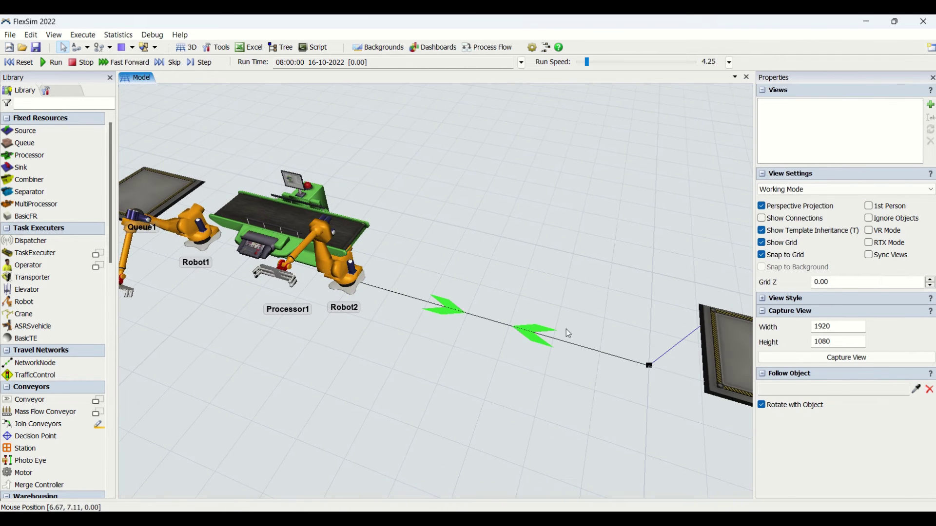
{"action": "left_click", "coordinate": [192, 230]}
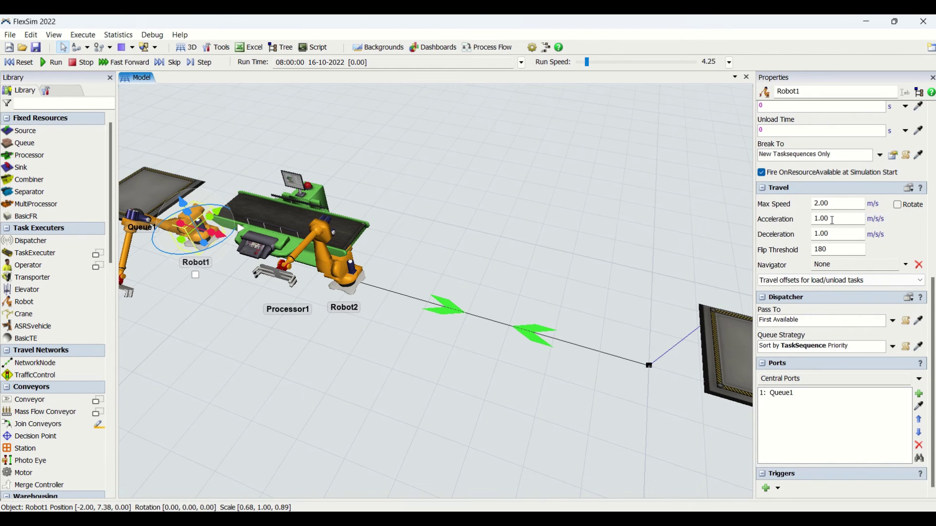
{"action": "left_click", "coordinate": [842, 280]}
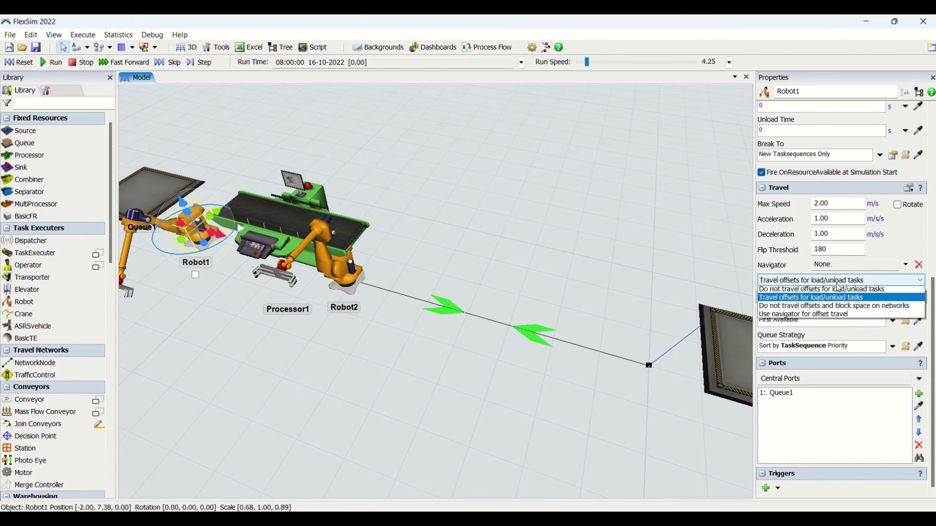
{"action": "left_click", "coordinate": [919, 232]}
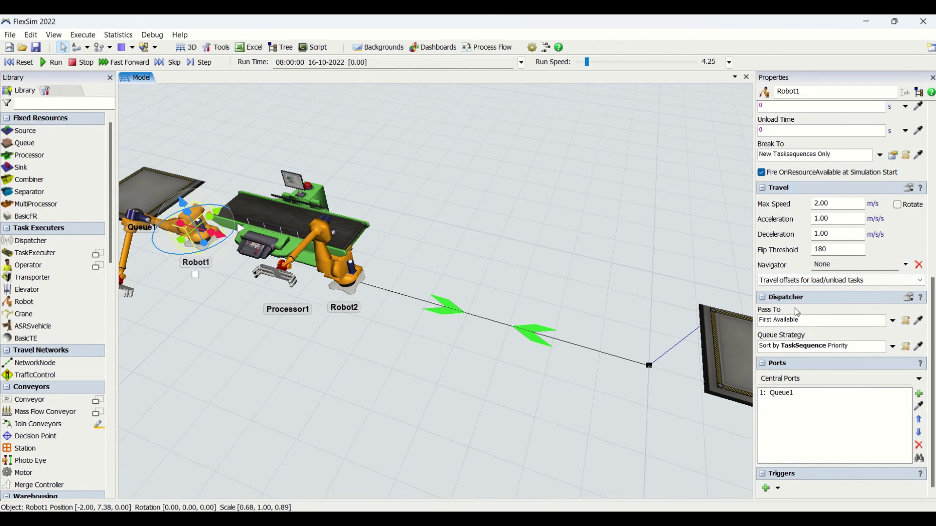
- Review Robot1's dispatcher settings and the available Pass To strategies without choosing another one
{"action": "left_click", "coordinate": [829, 298]}
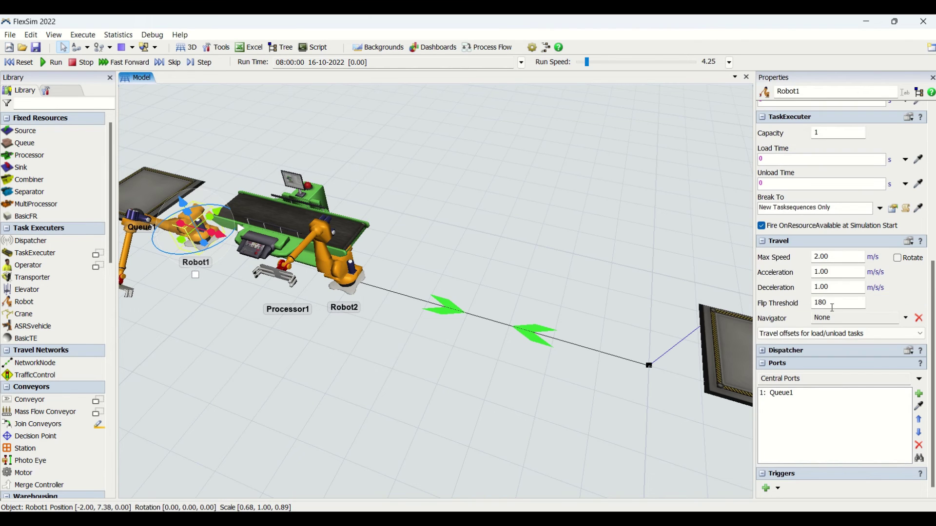
{"action": "left_click", "coordinate": [777, 351]}
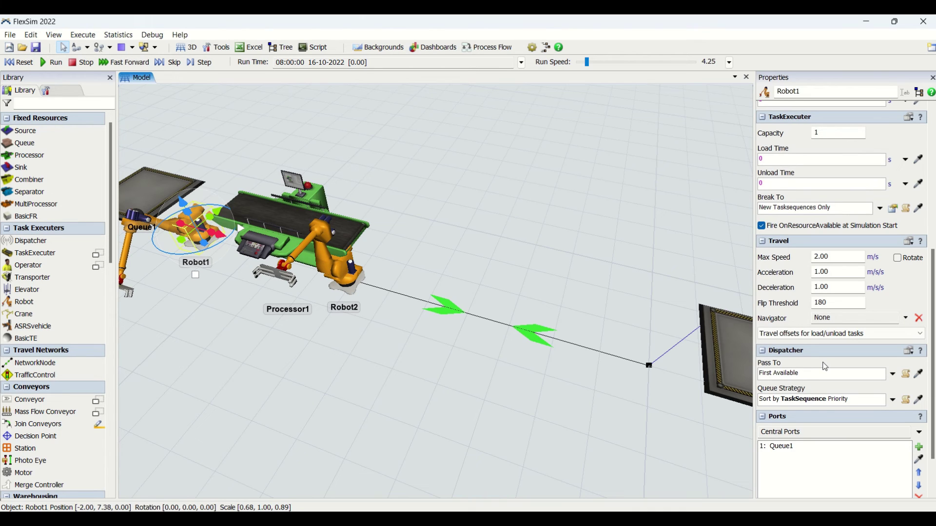
{"action": "left_click", "coordinate": [893, 374]}
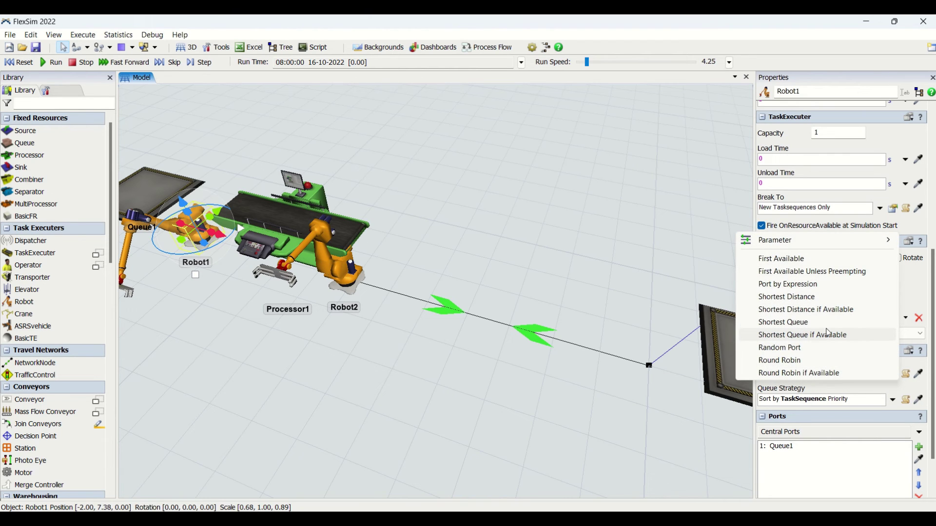
{"action": "left_click", "coordinate": [857, 388]}
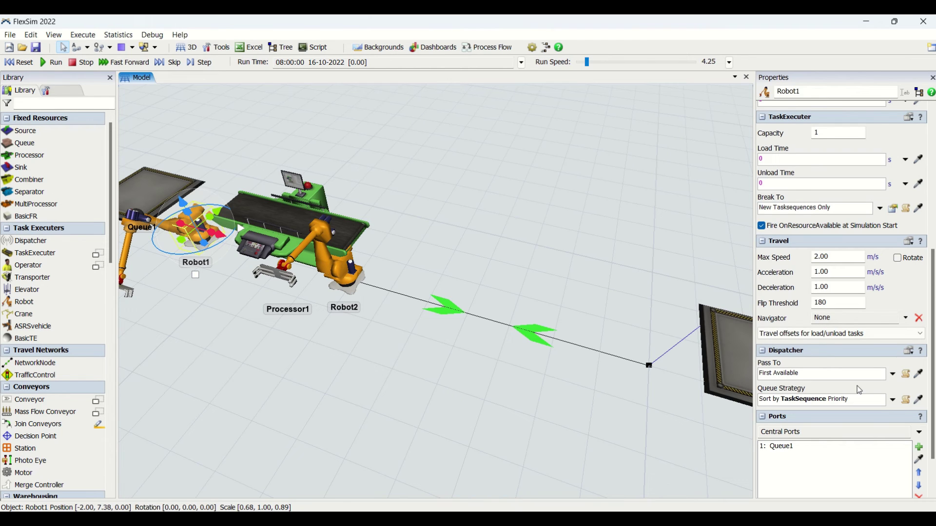
- Review Robot1's central ports and the list of triggers that can be added, without adding any
{"action": "left_click", "coordinate": [932, 463]}
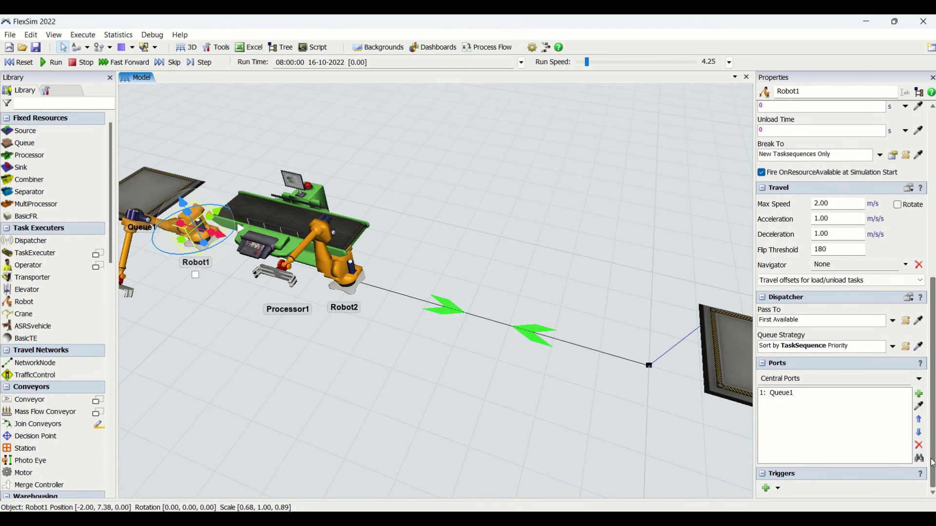
{"action": "left_click", "coordinate": [777, 364]}
{"action": "left_click", "coordinate": [775, 490]}
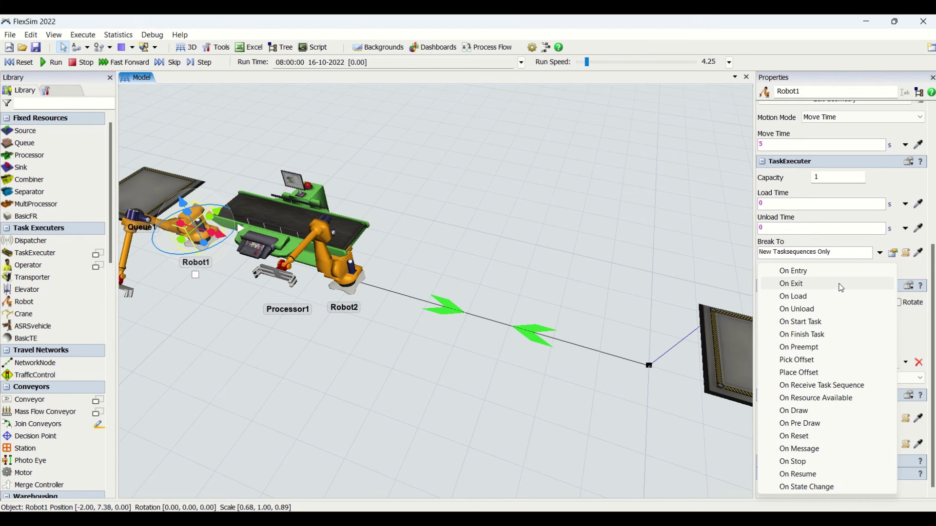
{"action": "left_click", "coordinate": [232, 364]}
- Select Robot2, run the model and raise the run speed to 18.49 to watch both robots work
{"action": "left_click_drag", "start_coordinate": [233, 364], "coordinate": [300, 328]}
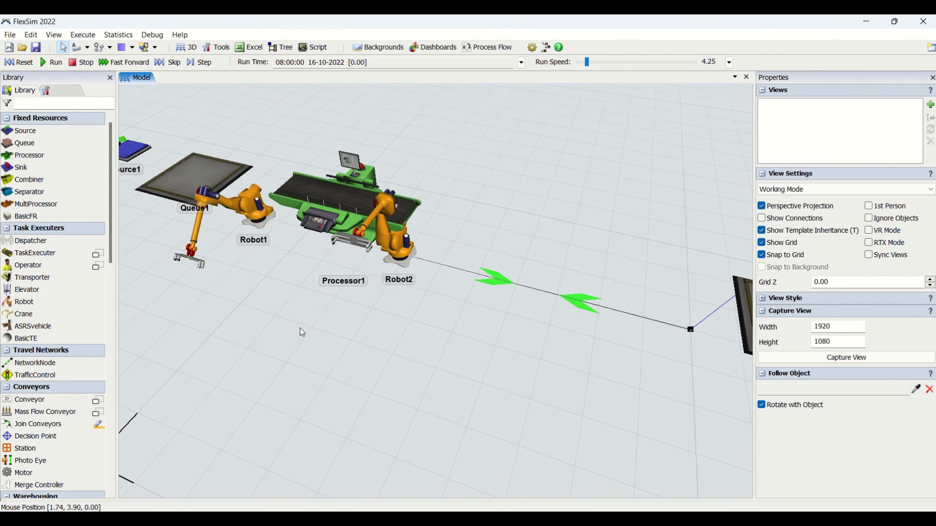
{"action": "scroll", "coordinate": [311, 378], "scroll_direction": "down", "scroll_amount": 3}
{"action": "mouse_move", "coordinate": [312, 378]}
{"action": "right_mouse_down"}
{"action": "mouse_move", "coordinate": [323, 383]}
{"action": "mouse_move", "coordinate": [315, 377]}
{"action": "right_mouse_up"}
{"action": "right_click", "coordinate": [260, 335]}
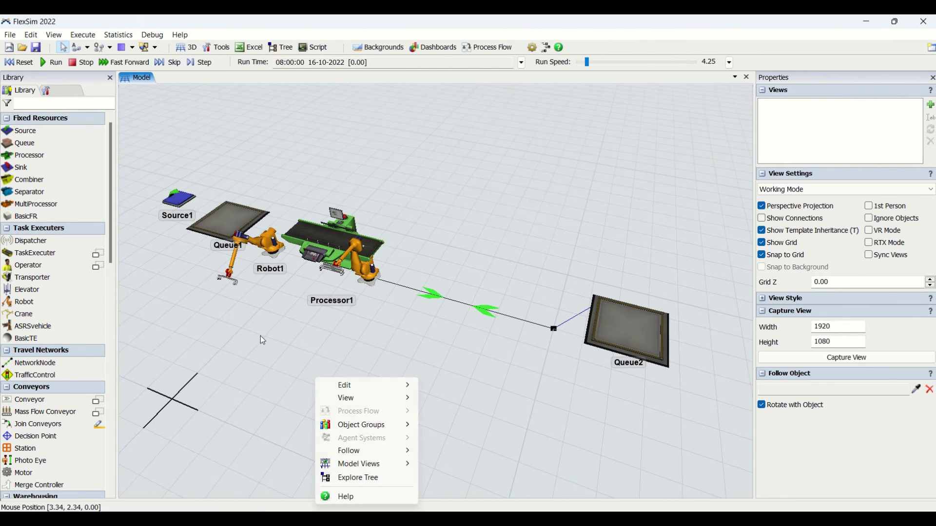
{"action": "left_click", "coordinate": [314, 364]}
{"action": "scroll", "coordinate": [314, 364], "scroll_direction": "up", "scroll_amount": 3}
{"action": "scroll", "coordinate": [315, 364], "scroll_direction": "down", "scroll_amount": 4}
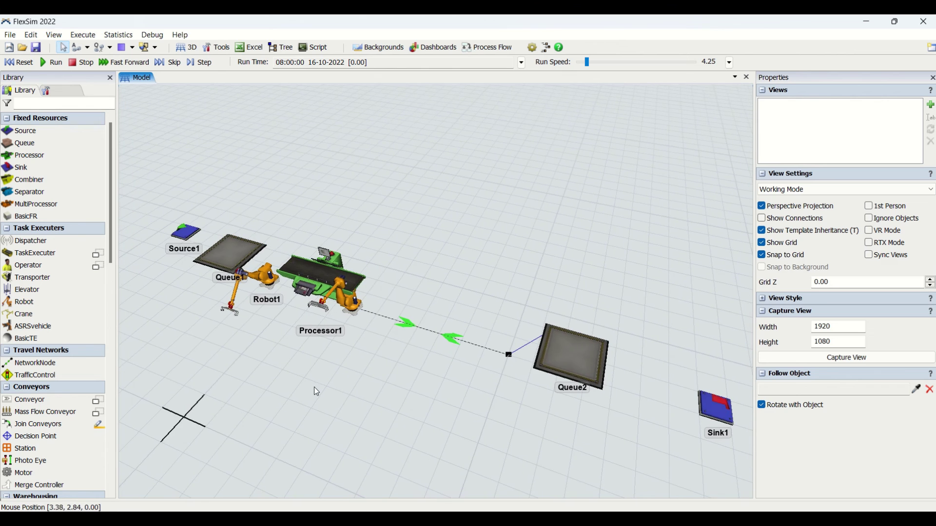
{"action": "right_click_drag", "start_coordinate": [314, 387], "coordinate": [353, 410]}
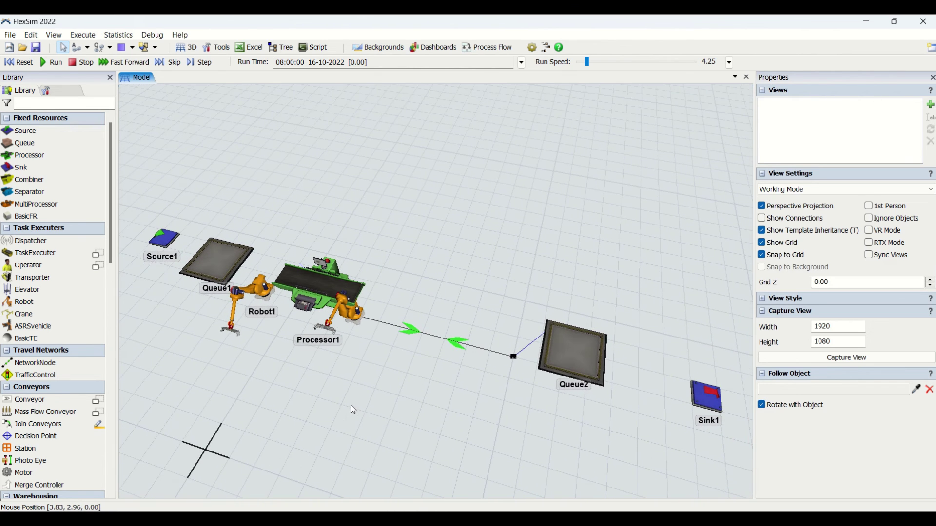
{"action": "left_click", "coordinate": [354, 319]}
{"action": "left_click", "coordinate": [54, 62]}
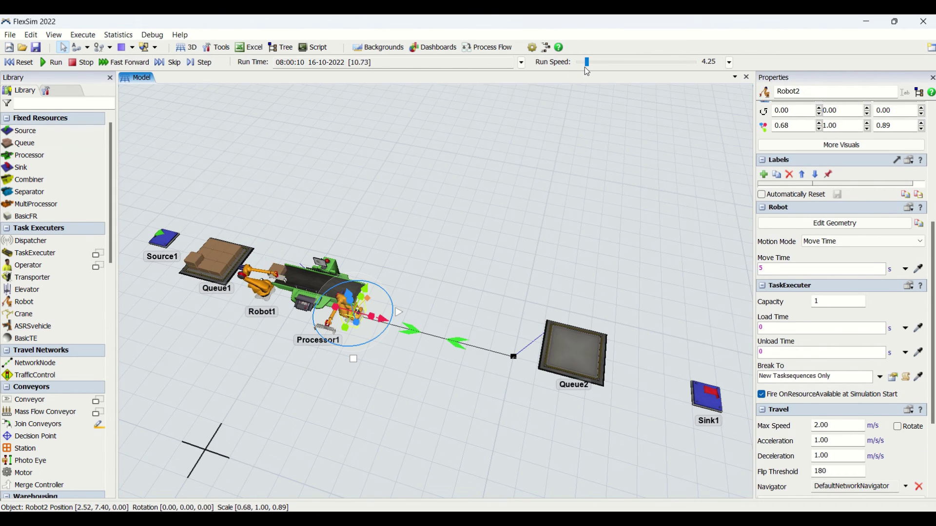
{"action": "left_click_drag", "start_coordinate": [587, 64], "coordinate": [590, 63]}
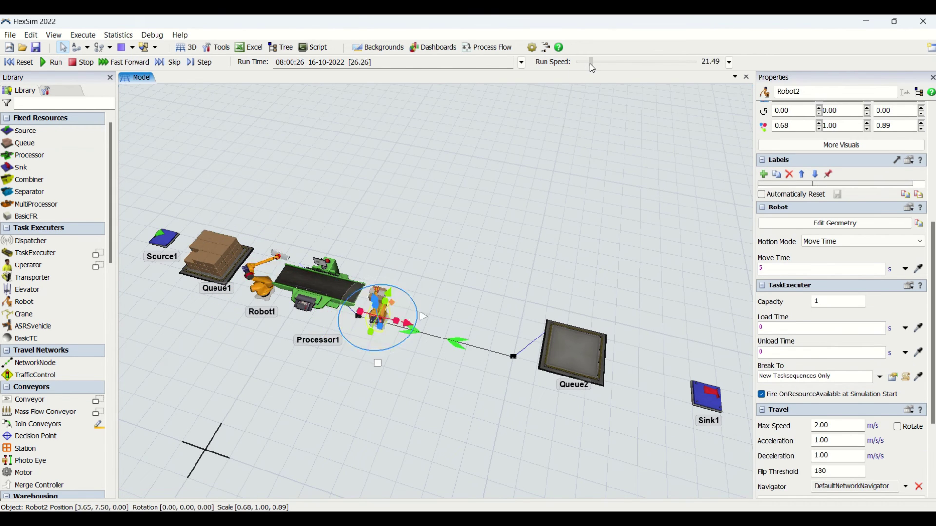
{"action": "left_click", "coordinate": [461, 371]}
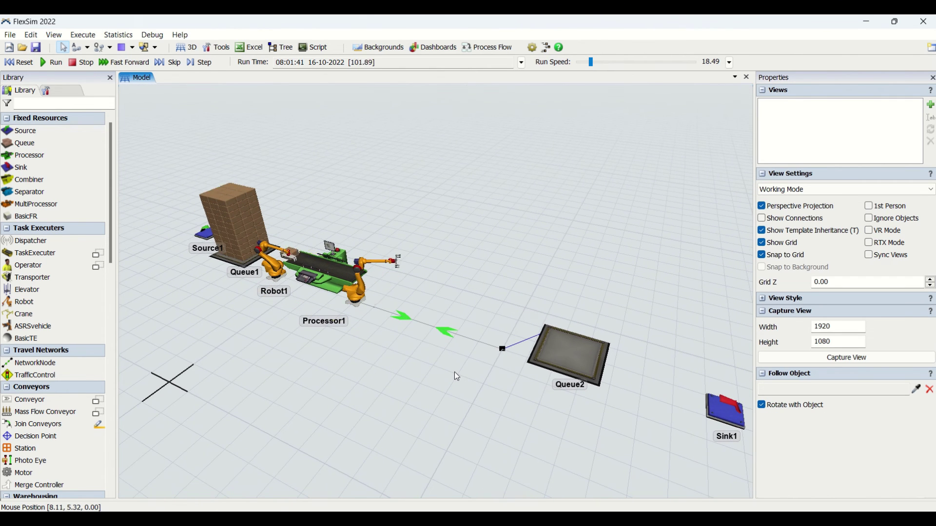
- Reset the model, set Source1's inter-arrival time to 5 s and run the simulation again
{"action": "left_click", "coordinate": [18, 62]}
{"action": "left_click", "coordinate": [205, 234]}
{"action": "double_click", "coordinate": [761, 369]}
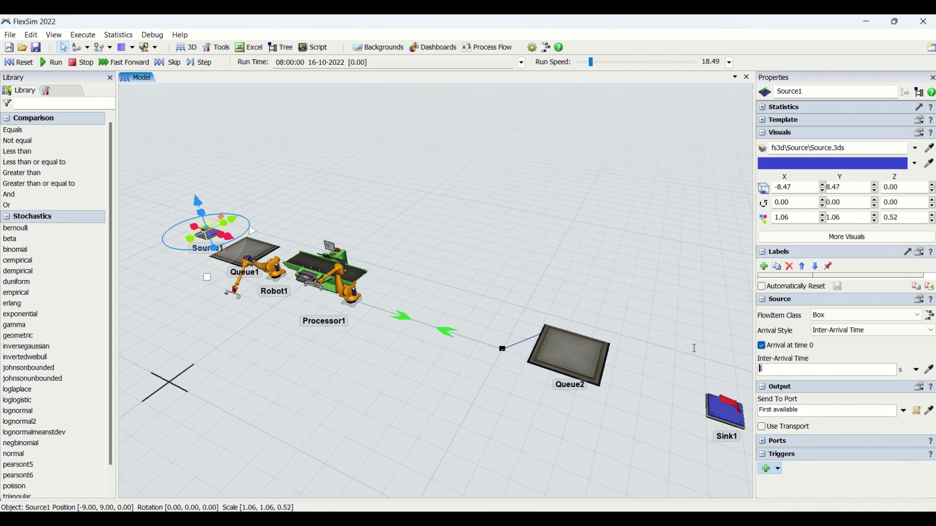
{"action": "type", "text": "5"}
{"action": "left_click", "coordinate": [51, 62]}
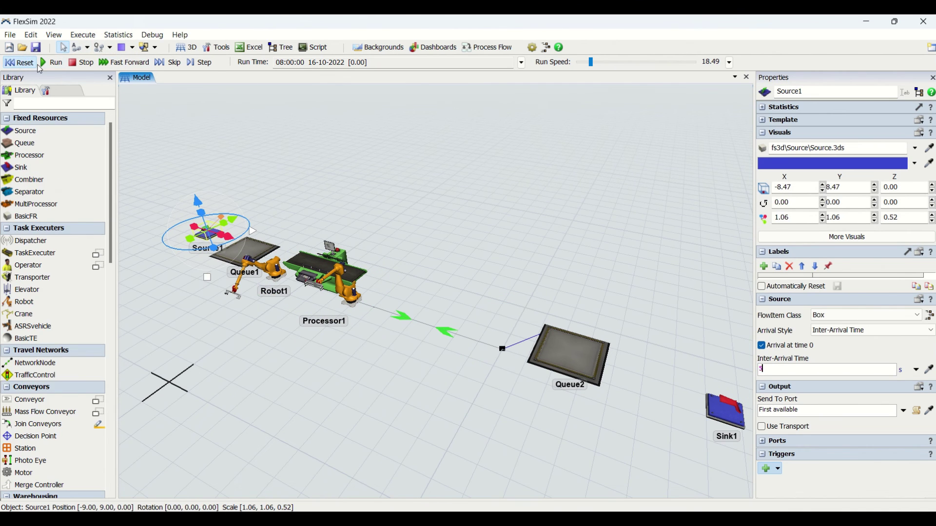
- Reduce the simulation's run speed to 3.38 while the model is running
{"action": "right_click_drag", "start_coordinate": [288, 382], "coordinate": [291, 385]}
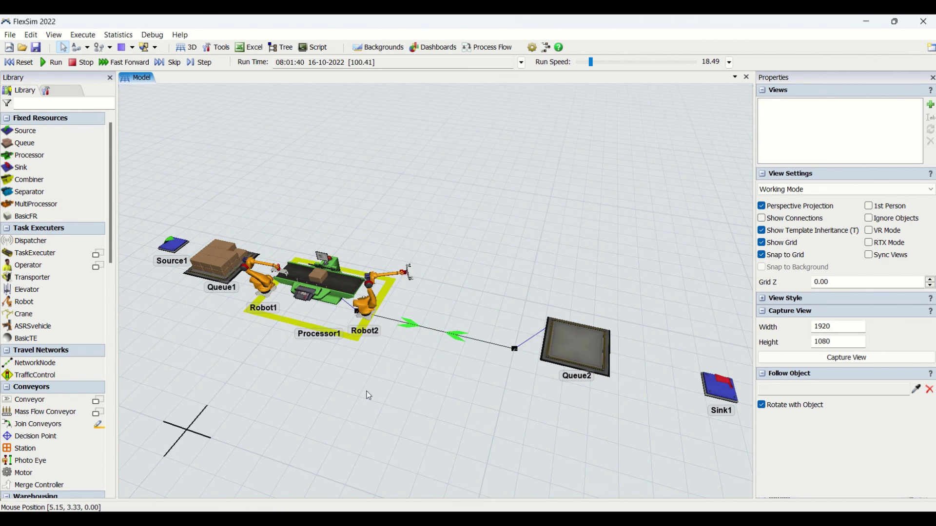
{"action": "right_click_drag", "start_coordinate": [292, 385], "coordinate": [361, 390]}
{"action": "key", "text": "ctrl+z"}
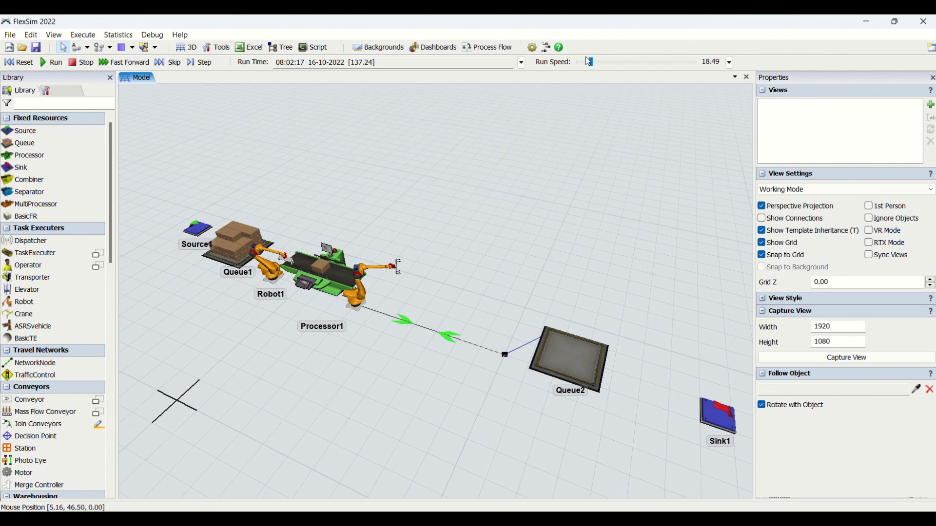
{"action": "left_click_drag", "start_coordinate": [584, 67], "coordinate": [586, 68]}
- Examine up close how Robot1 loads Processor1 and Robot2 carries boxes along the network path to Queue2
{"action": "right_click_drag", "start_coordinate": [307, 415], "coordinate": [464, 388]}
{"action": "right_click_drag", "start_coordinate": [602, 349], "coordinate": [574, 355]}
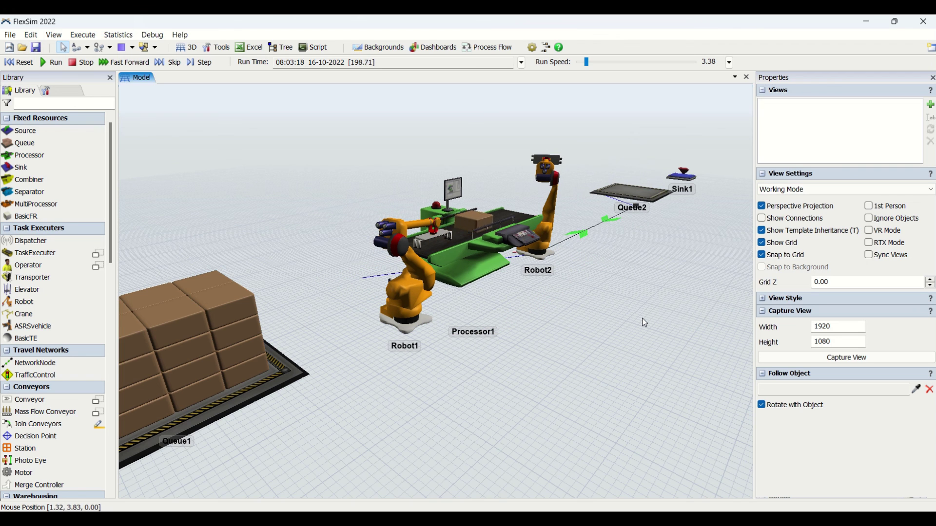
{"action": "left_click_drag", "start_coordinate": [640, 299], "coordinate": [522, 398]}
{"action": "scroll", "coordinate": [488, 422], "scroll_direction": "down", "scroll_amount": 3}
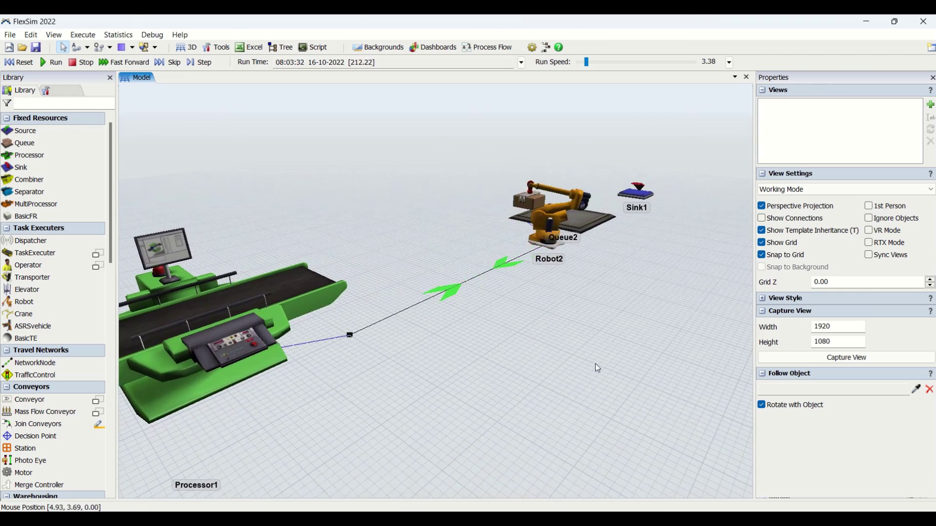
{"action": "scroll", "coordinate": [651, 297], "scroll_direction": "up", "scroll_amount": 4}
{"action": "right_click_drag", "start_coordinate": [628, 335], "coordinate": [422, 405]}
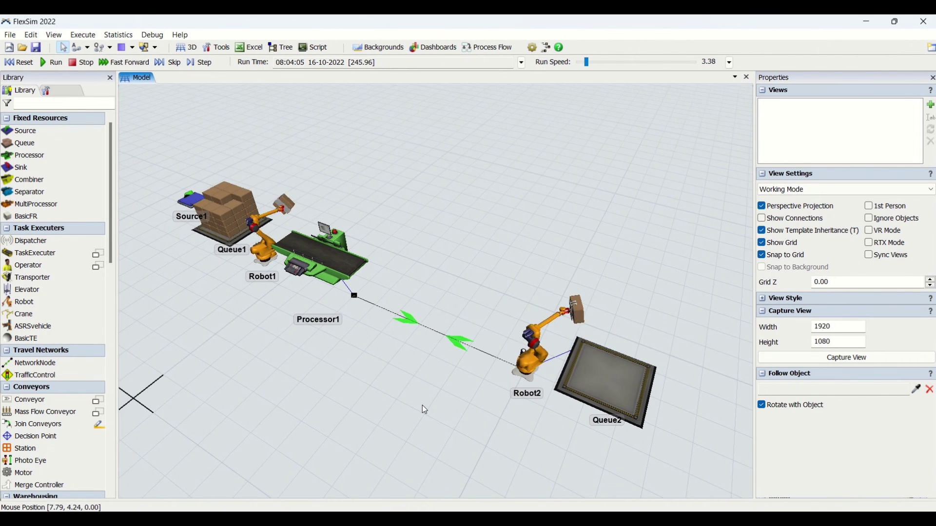